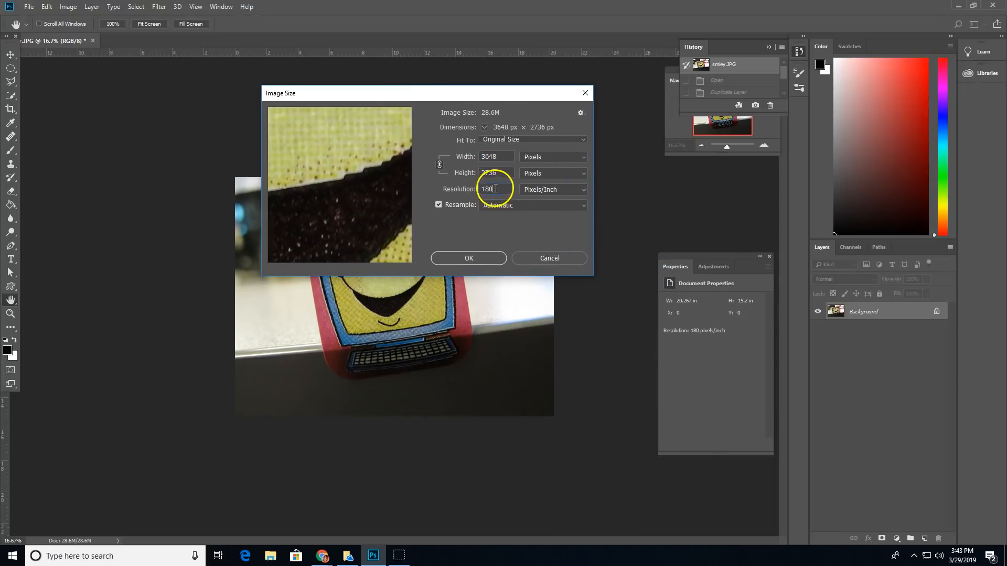
- Set the resolution to 150 ppi and the width to 1000 px, giving 1000 × 750
type("150")
left_click(460, 156)
type("1000")
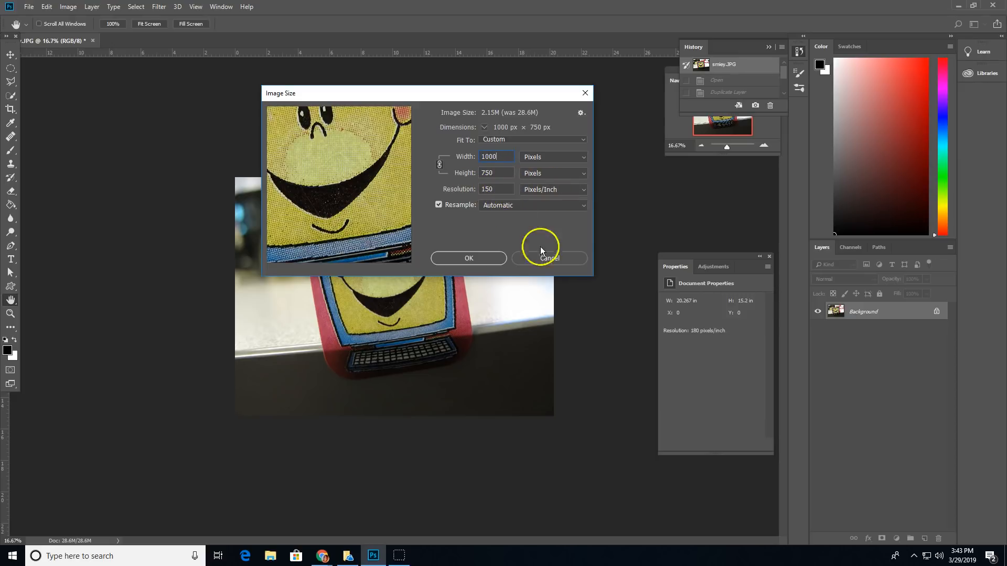
left_click(470, 259)
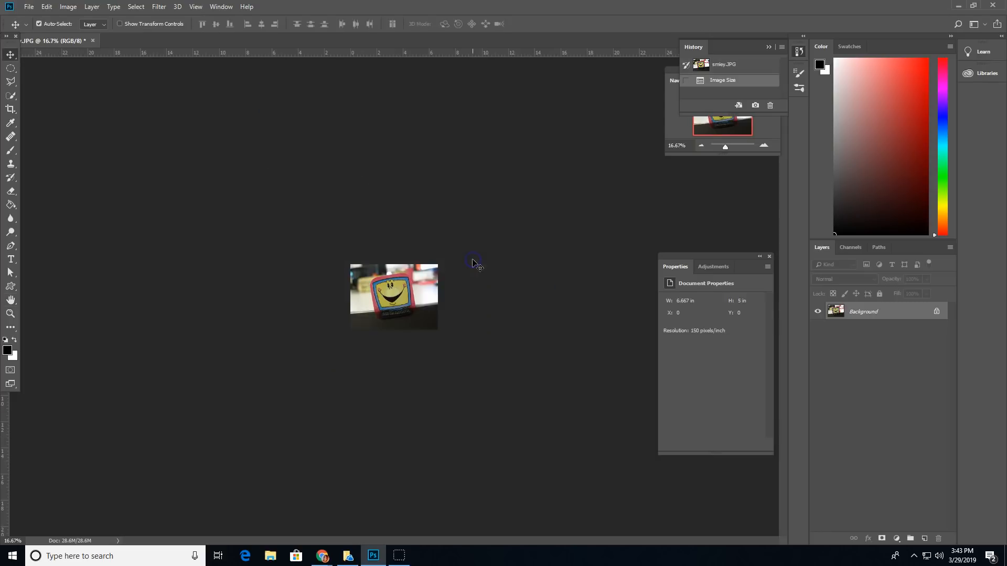
- At 100% zoom, duplicate Background twice, hide both copies, and reselect Background
key("ctrl+plus")
key("ctrl+plus")
key("ctrl+plus")
key("ctrl+plus")
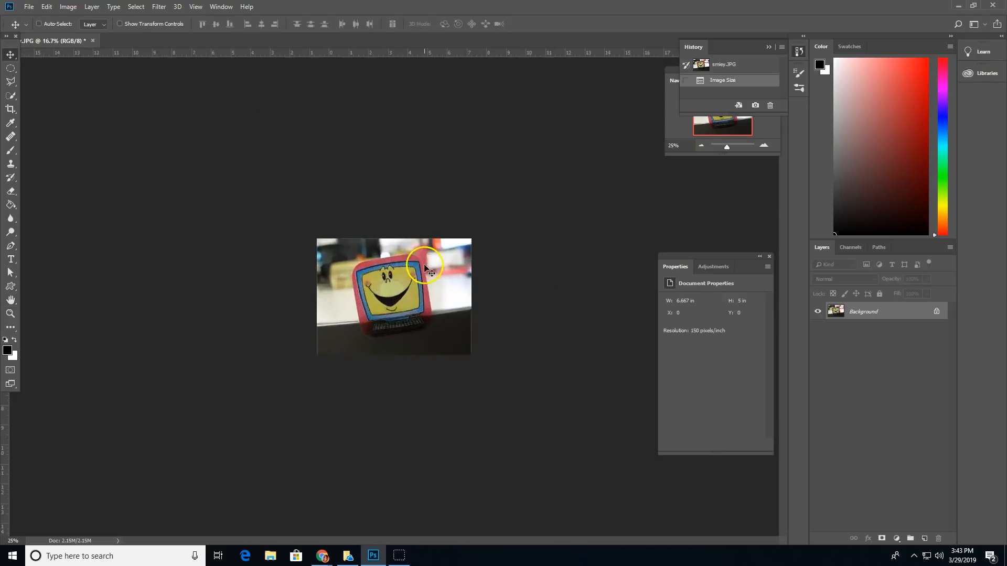
key("ctrl+plus")
key("ctrl+plus")
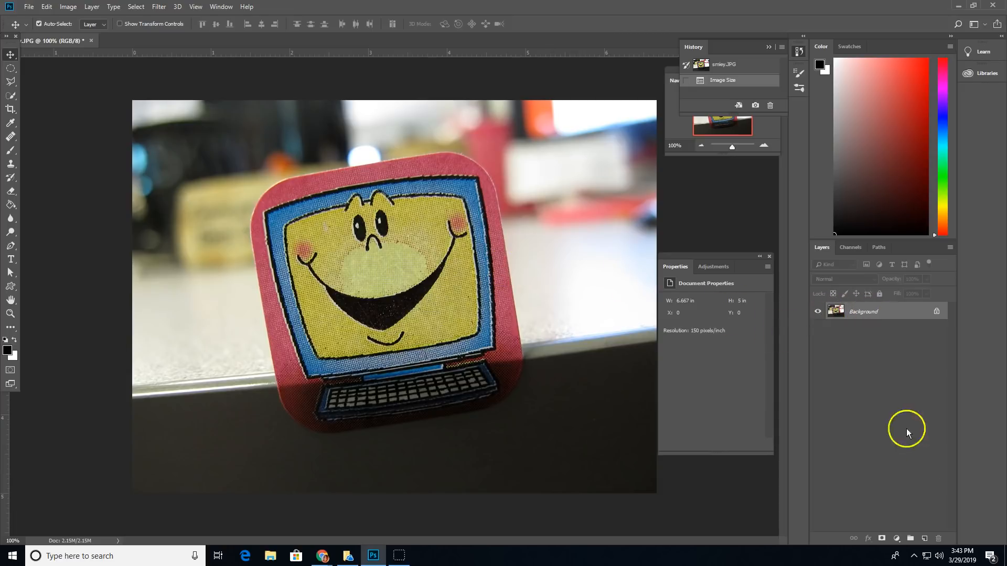
left_click_drag(890, 313, 925, 539)
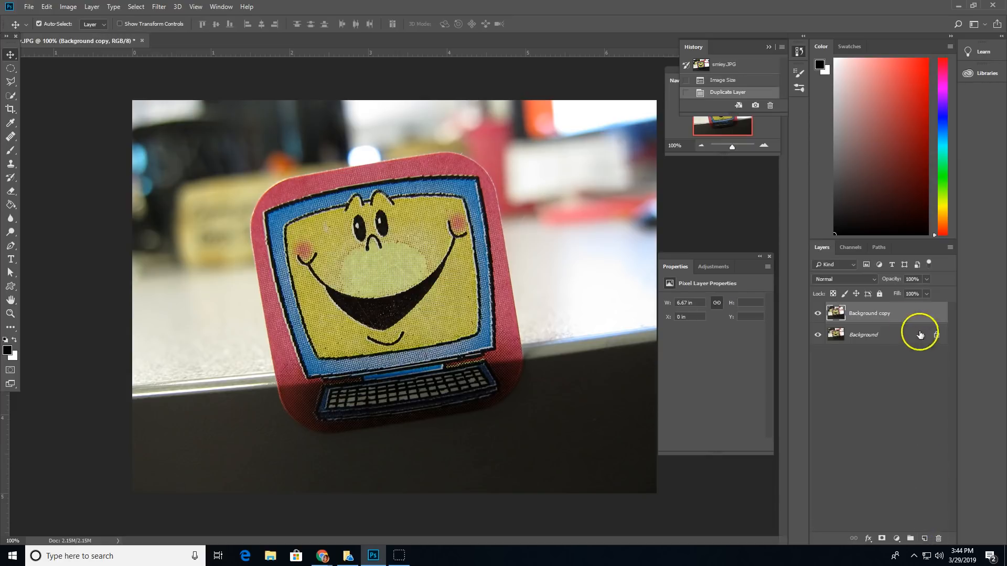
left_click_drag(905, 316, 925, 538)
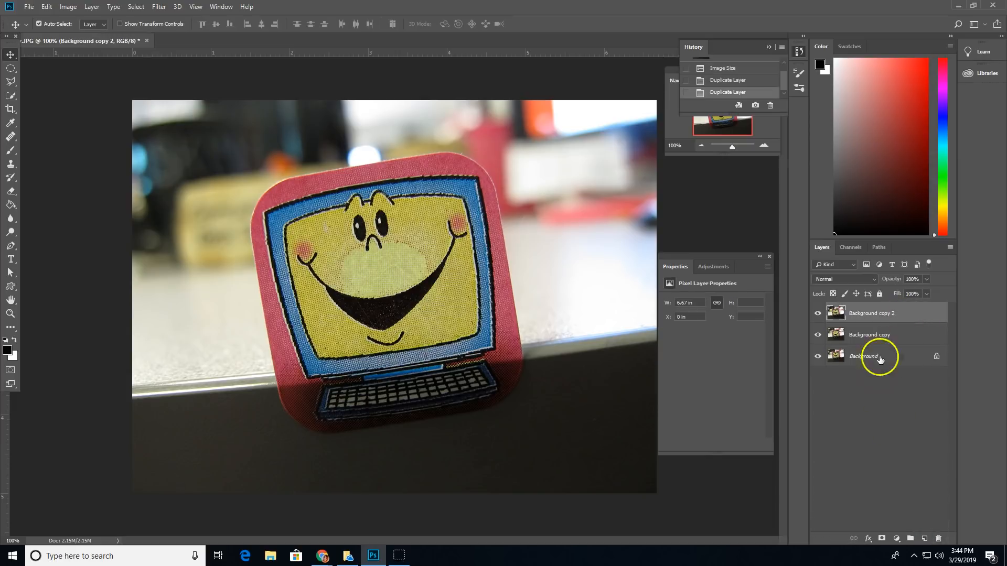
left_click(817, 313)
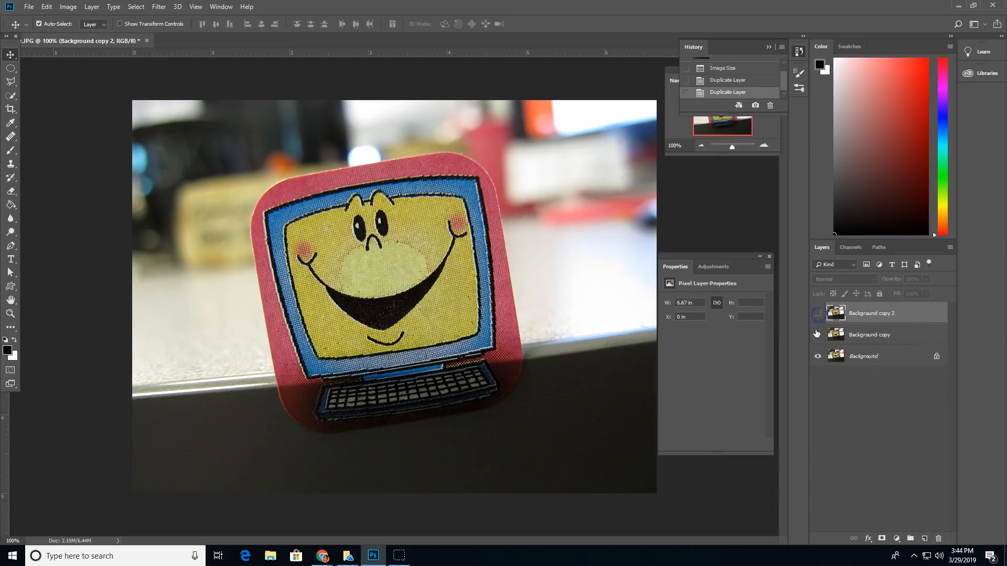
left_click(902, 364)
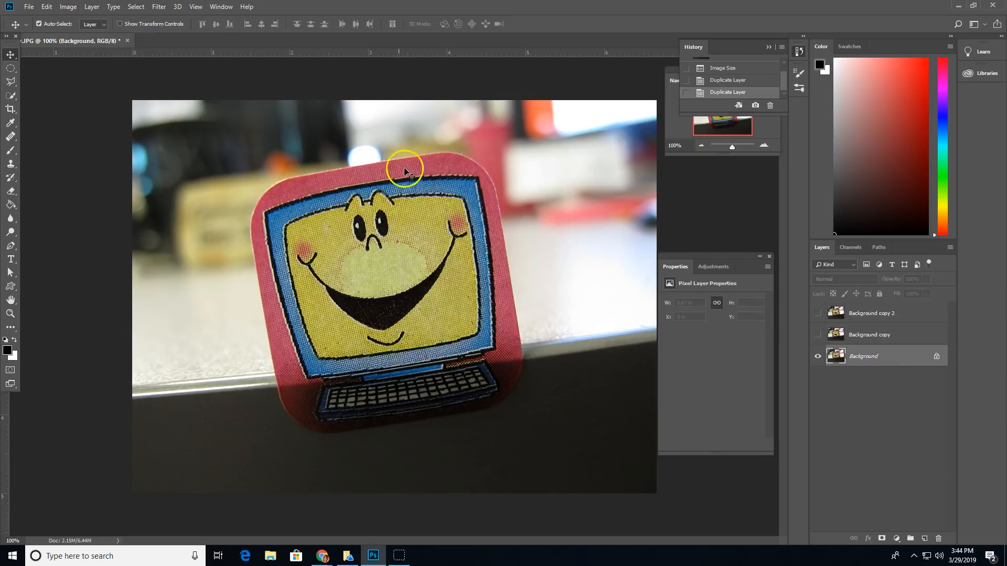
- Convert Background to a smart object and apply Filter Gallery's Artistic > Colored Pencil filter
right_click(902, 358)
left_click(940, 426)
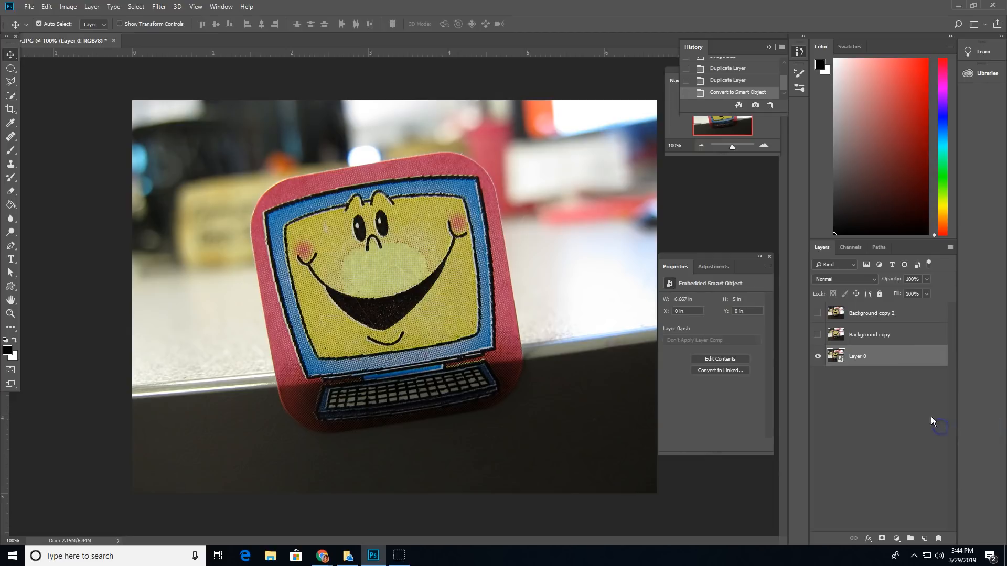
left_click(159, 6)
left_click(173, 43)
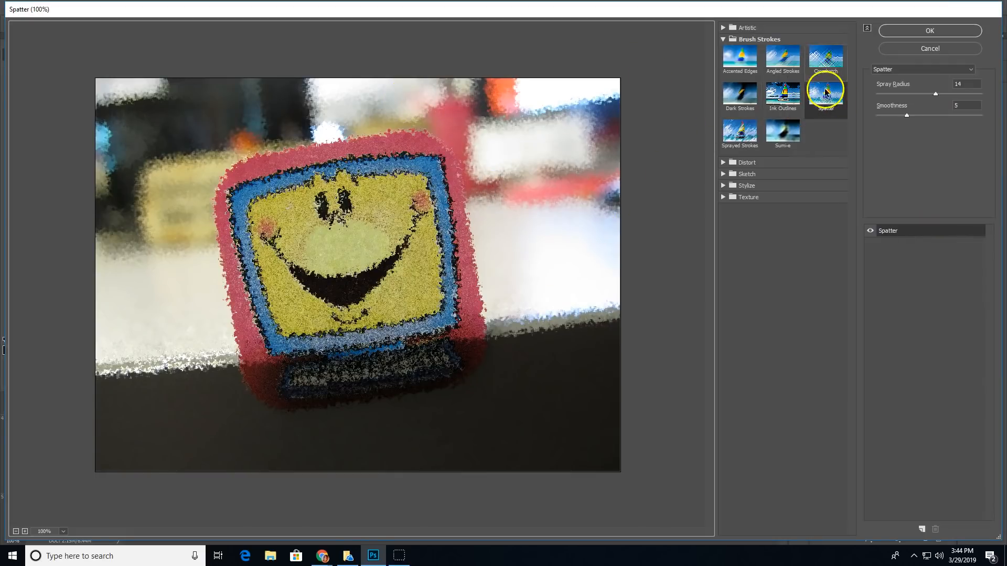
left_click(817, 64)
left_click(782, 93)
left_click(747, 103)
left_click(742, 146)
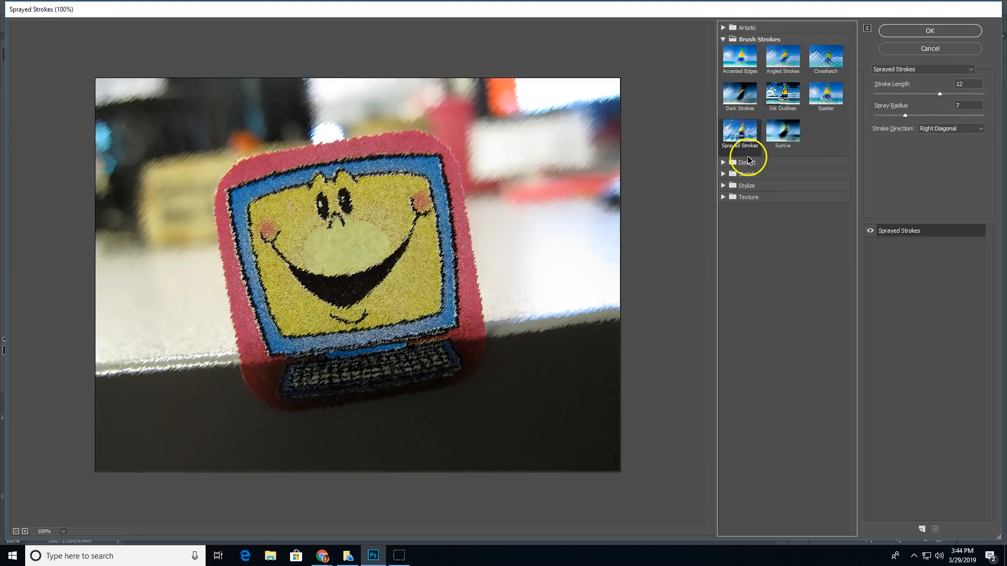
left_click(732, 29)
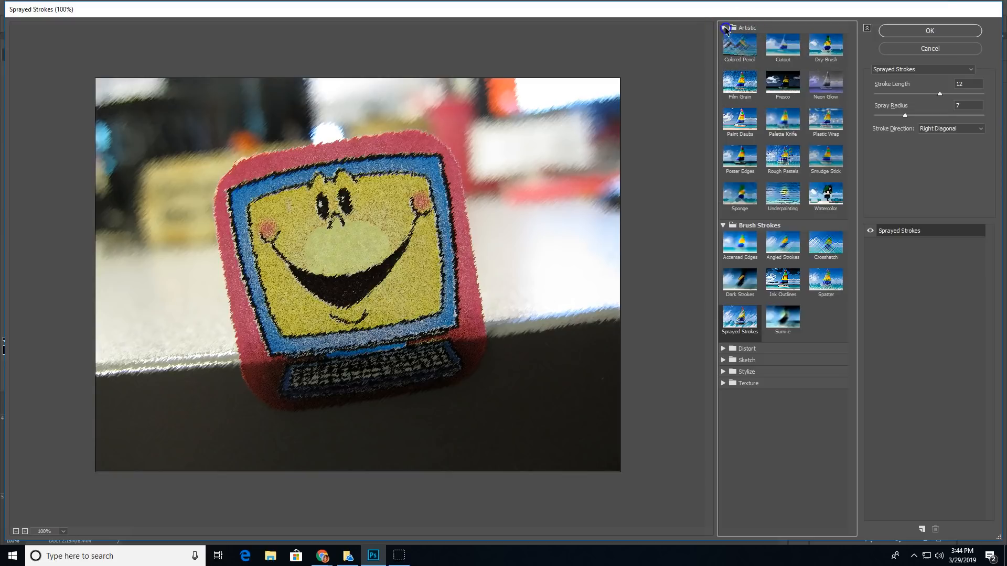
left_click(748, 44)
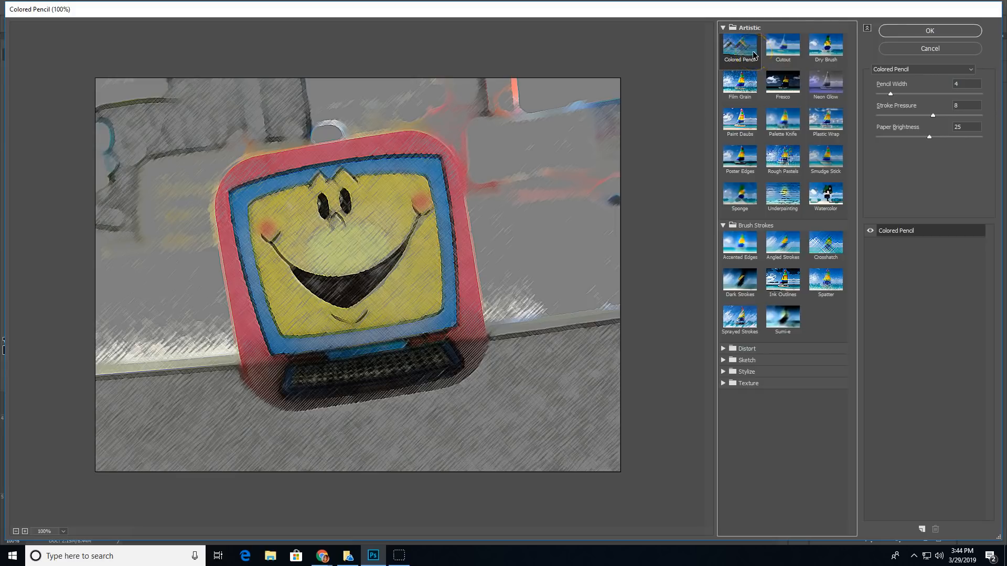
left_click(929, 31)
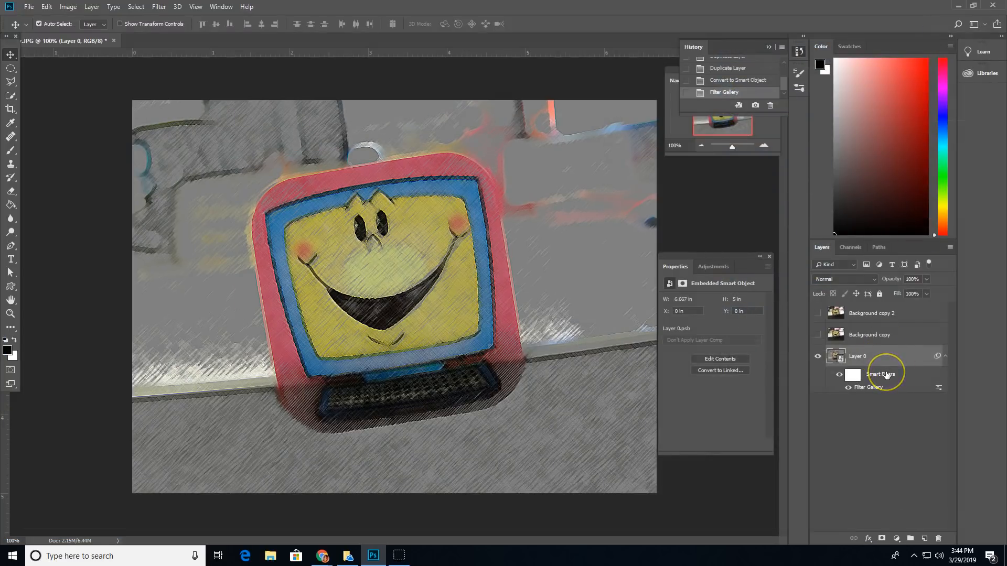
- Rename Layer 0 to 'Artsy BG'
left_click(859, 357)
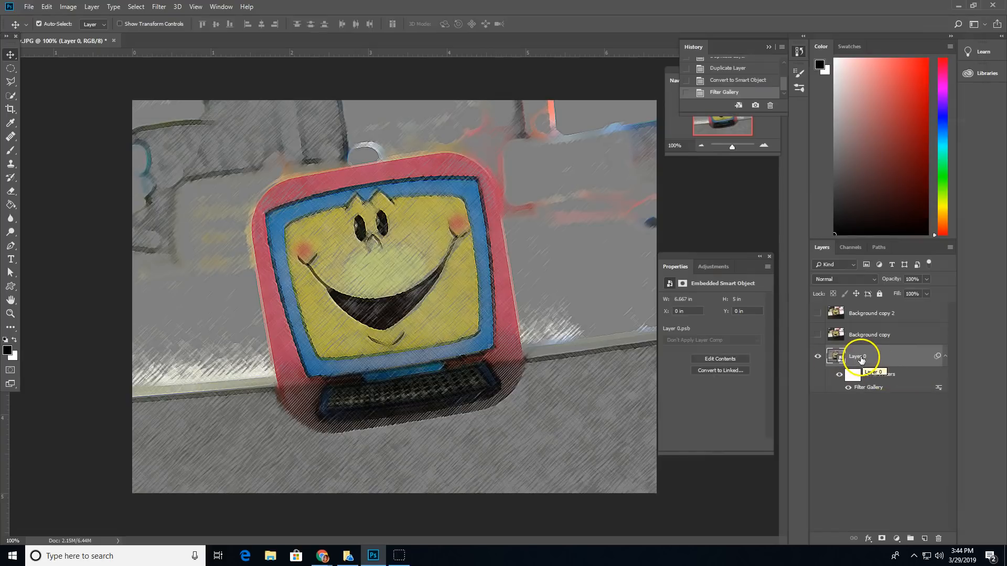
double_click(860, 359)
type("Artsy BG")
key("Return")
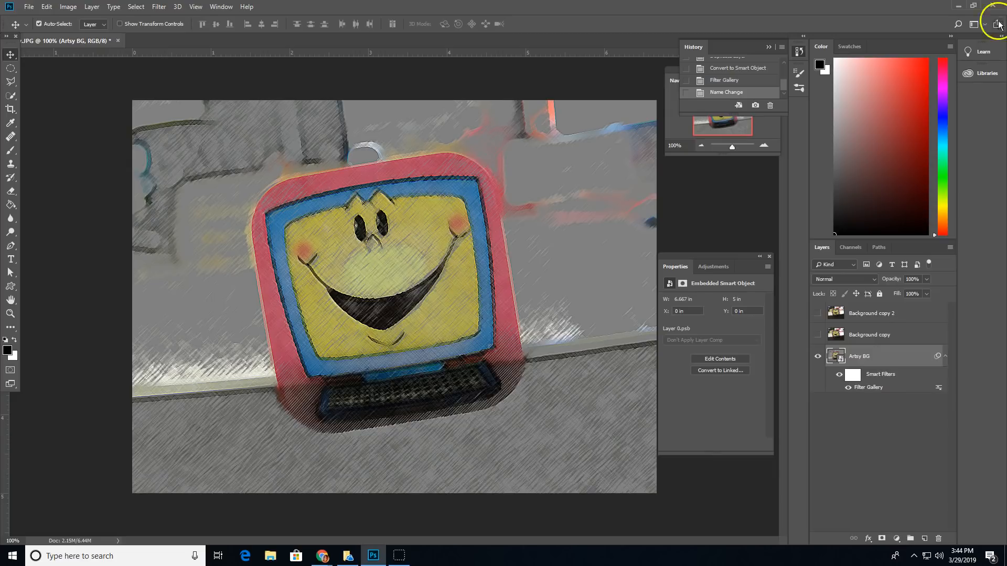
- Show Background copy, scale it to about 50%, and rotate it about -8° toward the upper left
left_click(860, 334)
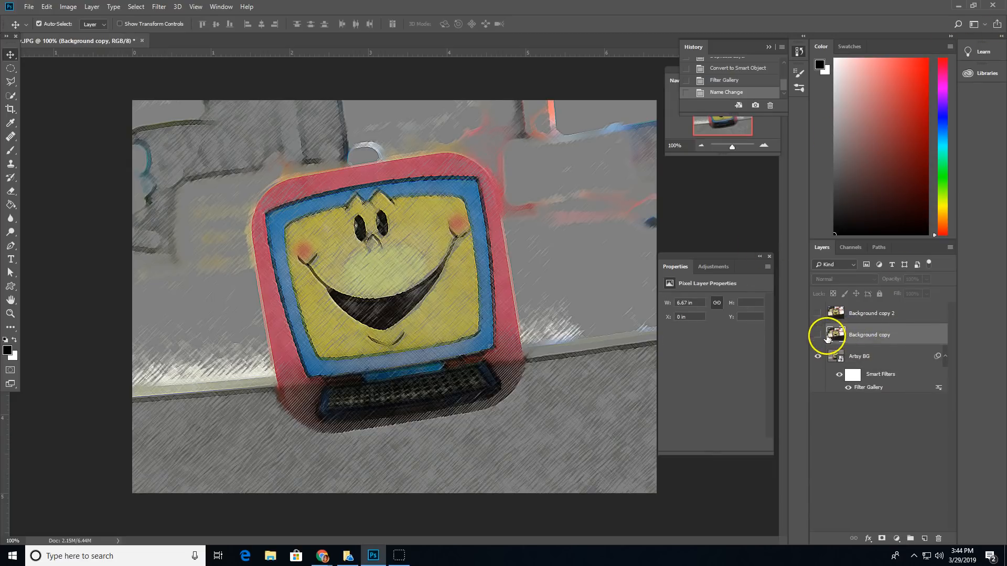
left_click(818, 335)
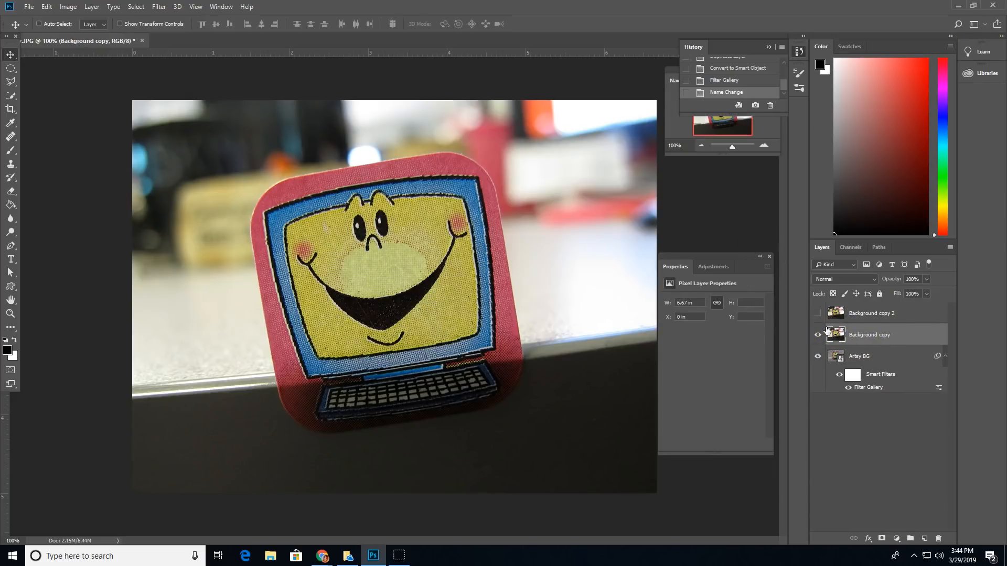
key("ctrl+t")
left_click_drag(656, 100, 393, 298)
left_click_drag(367, 351, 382, 172)
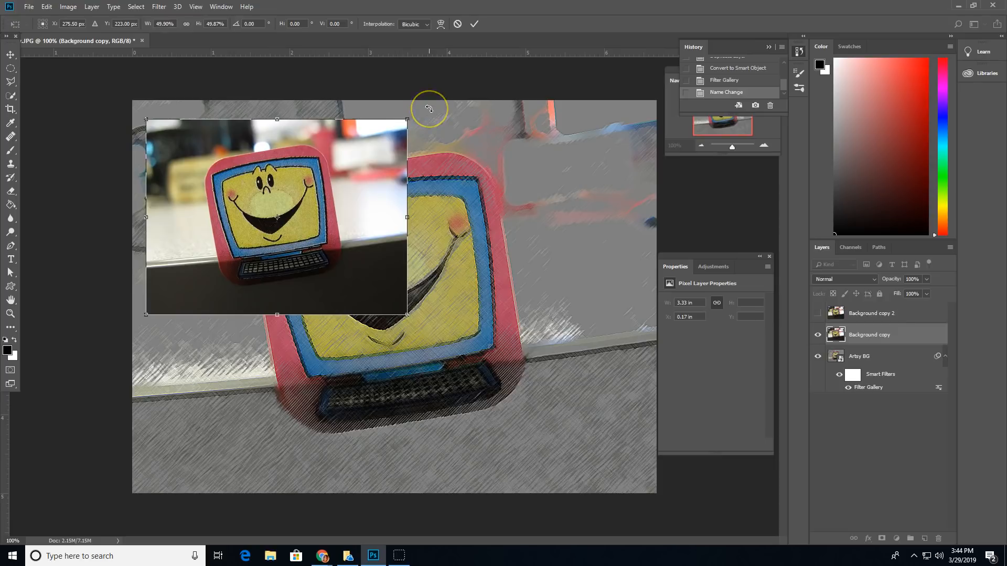
left_click_drag(427, 108, 404, 96)
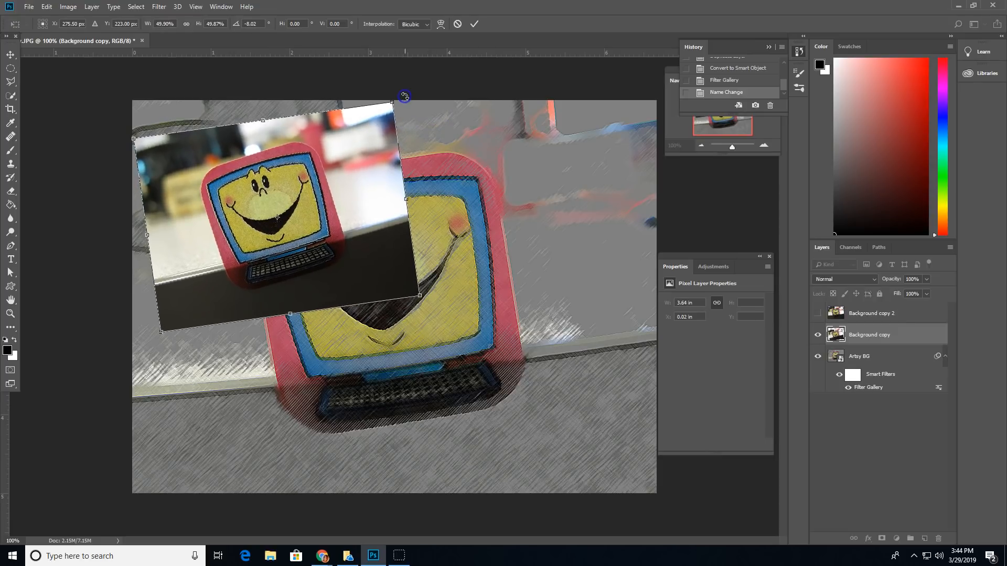
left_click_drag(374, 160, 373, 167)
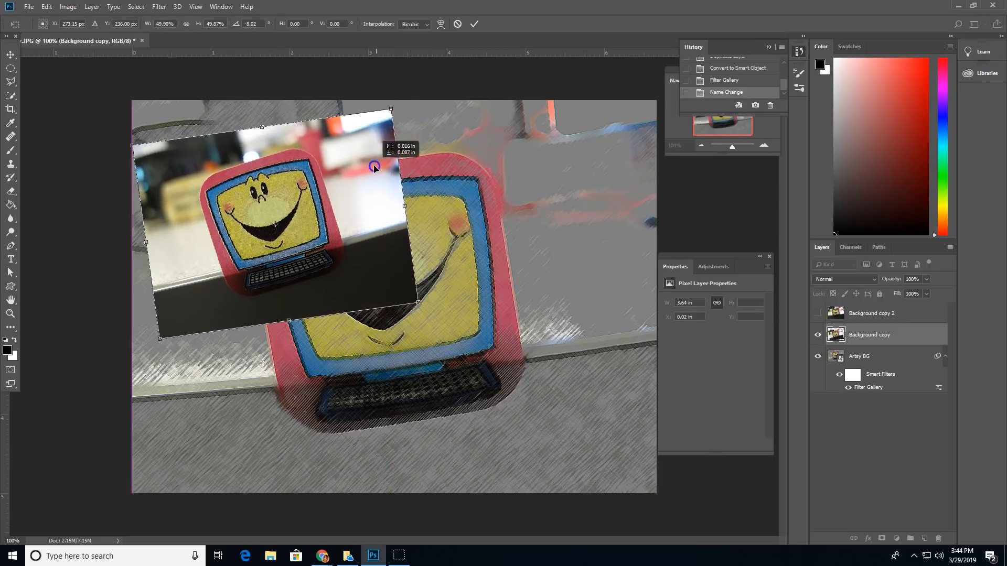
left_click(474, 24)
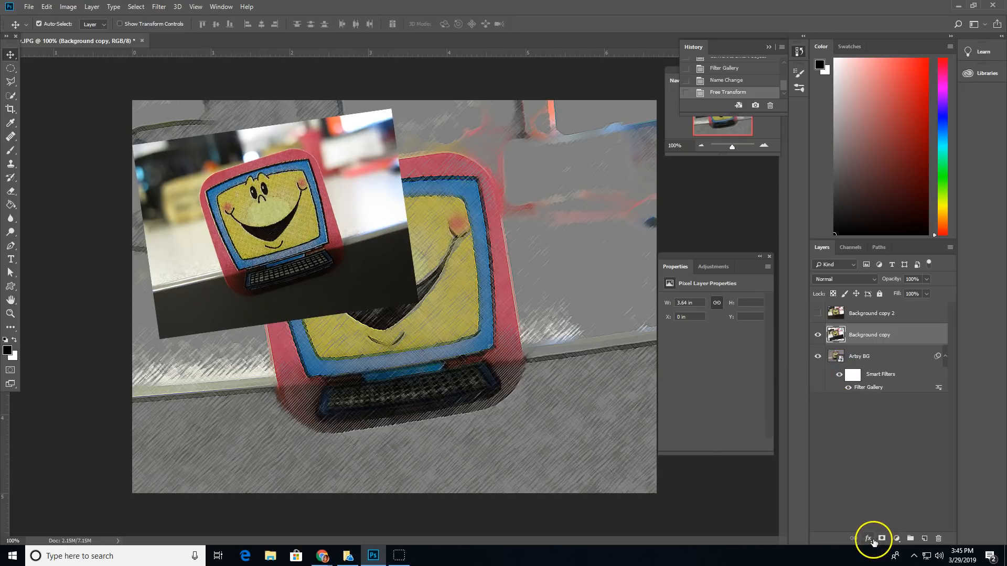
- Add a white 5 px inside Stroke and a Drop Shadow to the photo copy
left_click(868, 539)
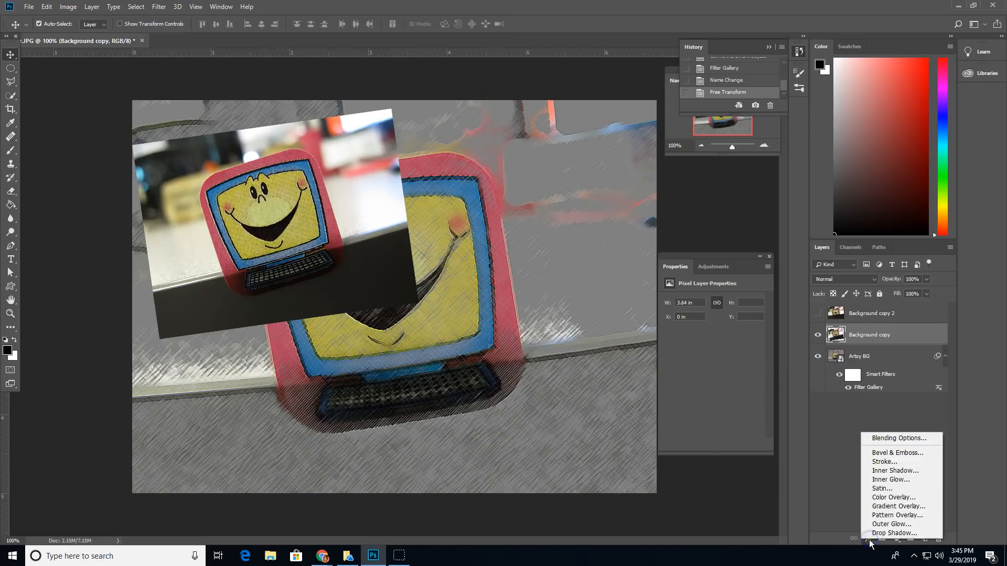
left_click(886, 463)
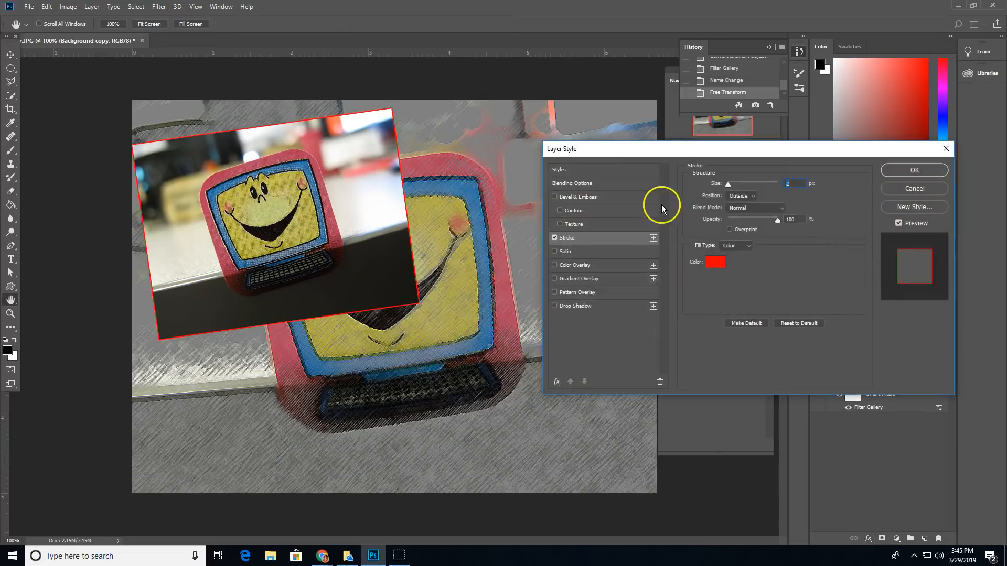
left_click(719, 261)
left_click(368, 129)
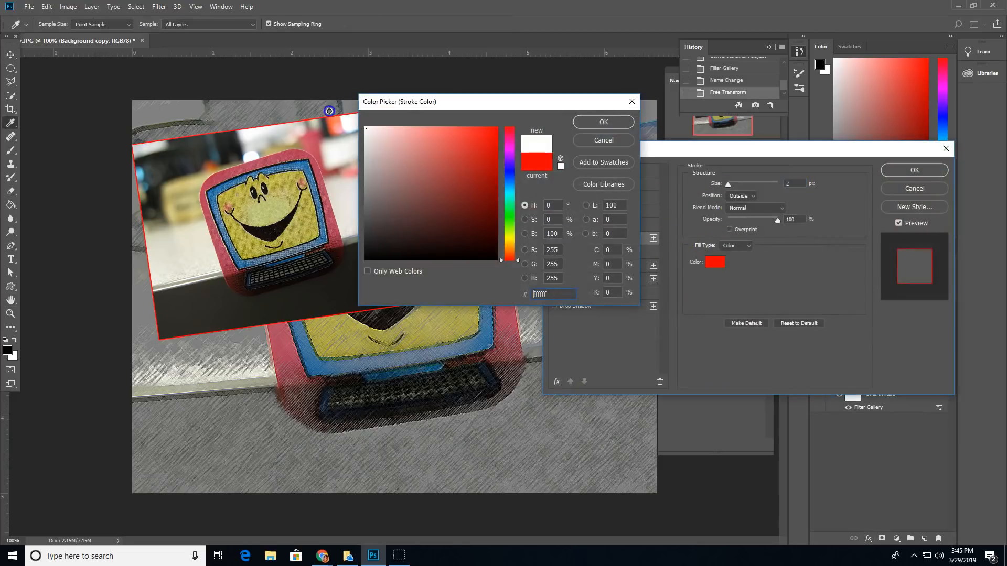
left_click(603, 124)
left_click_drag(722, 185, 732, 189)
left_click(740, 199)
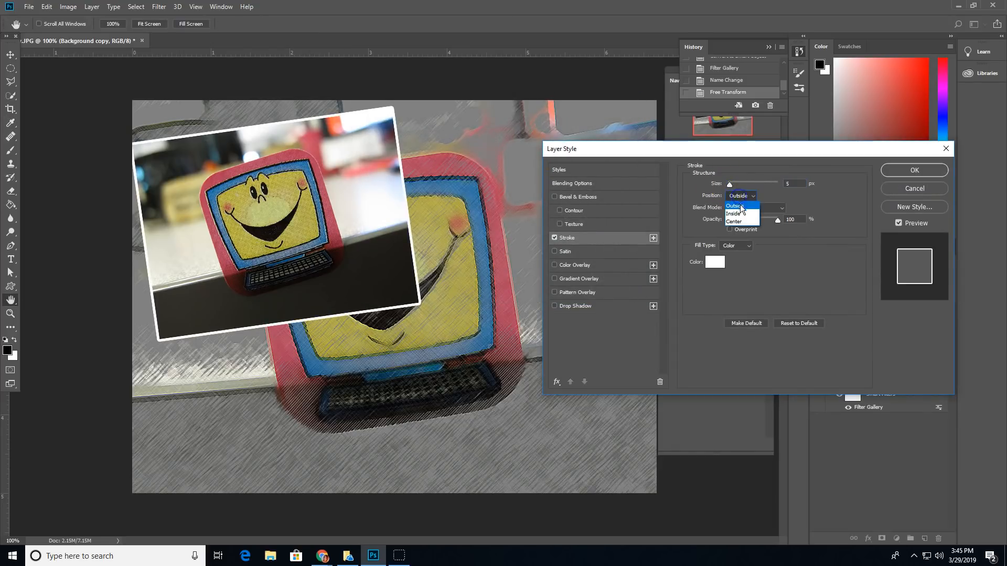
left_click(742, 215)
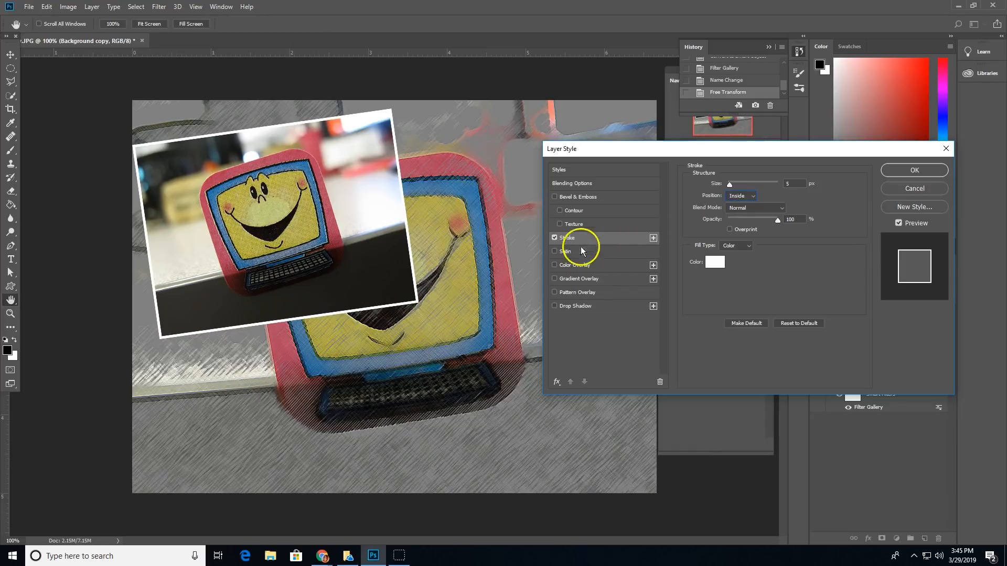
left_click(588, 306)
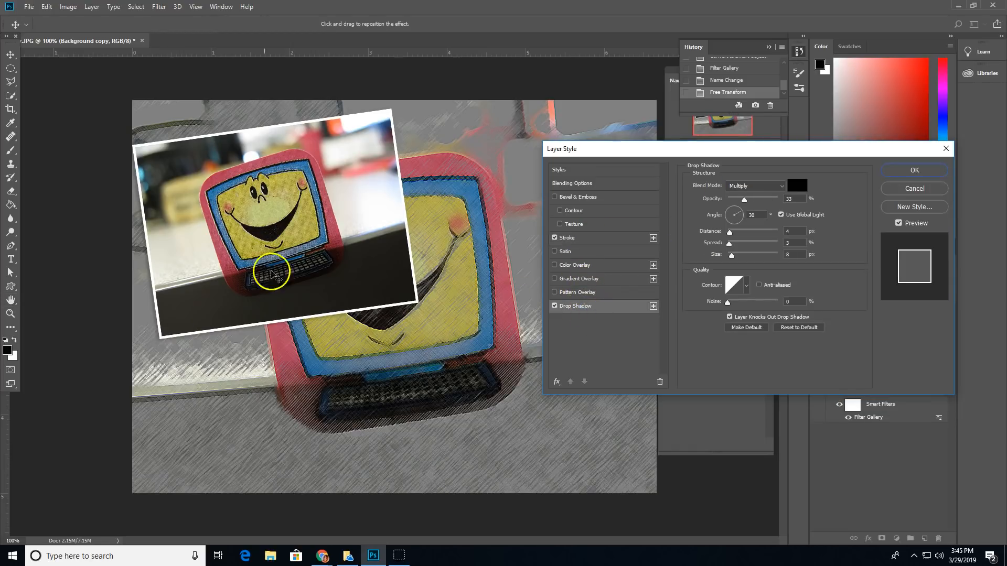
left_click(915, 172)
- Rename the Background copy layer to 'Normal One'
double_click(869, 335)
type("Normal One")
key("Return")
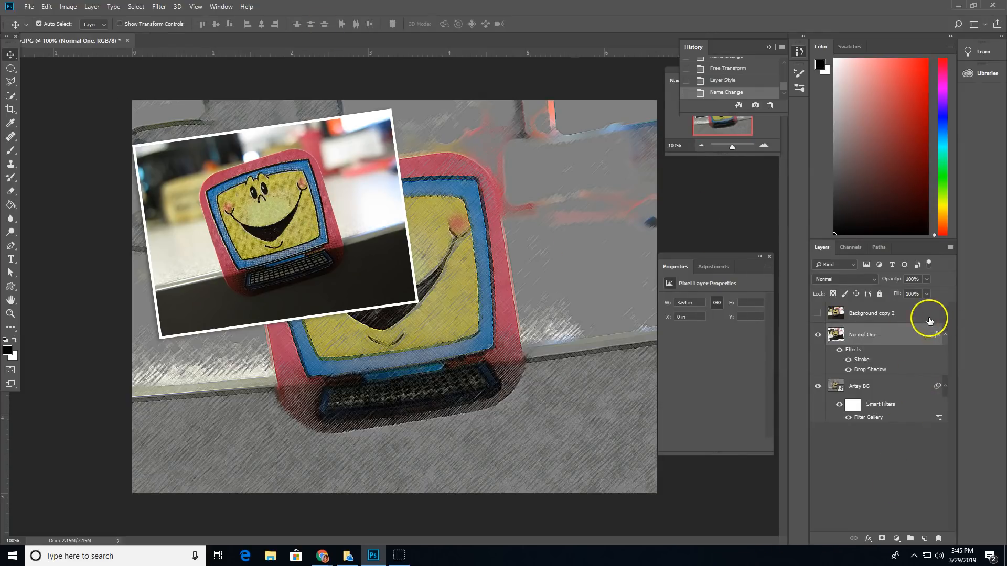
- Rename Background copy 2 to 'Pop Out' and make it visible
left_click(886, 315)
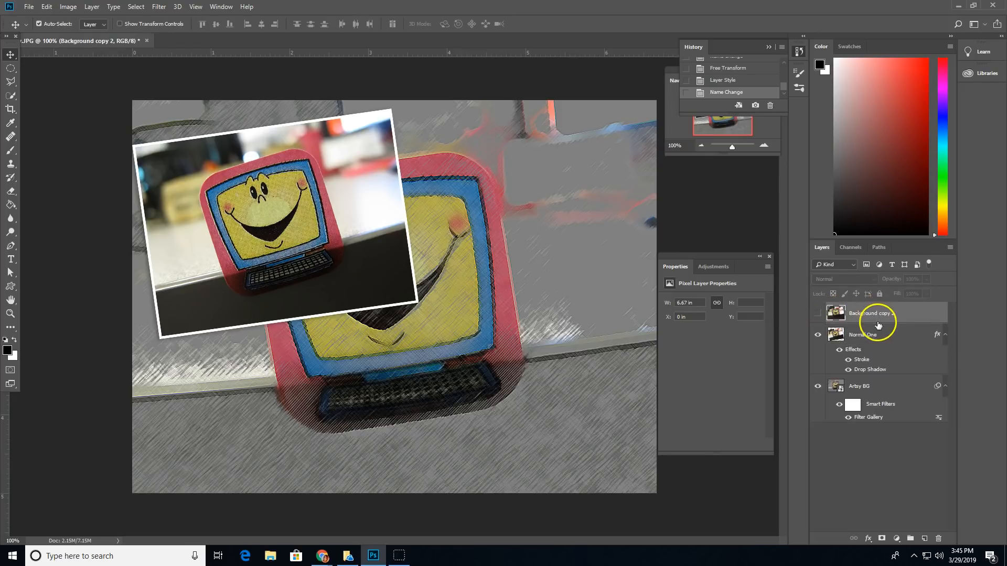
type("OPop")
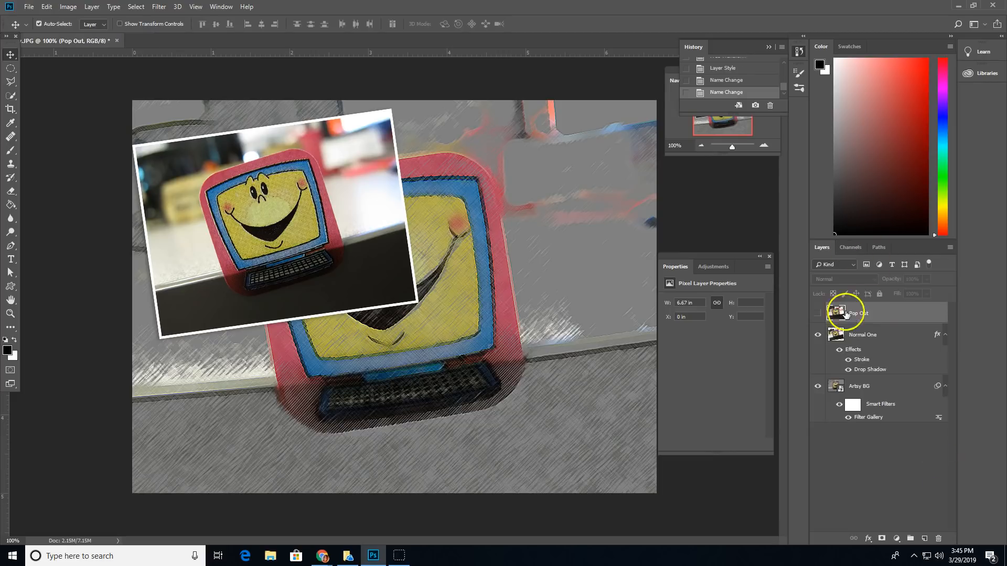
left_click(819, 315)
- Scale the Pop Out photo to about 50% and move it to the lower right
key("ctrl+t")
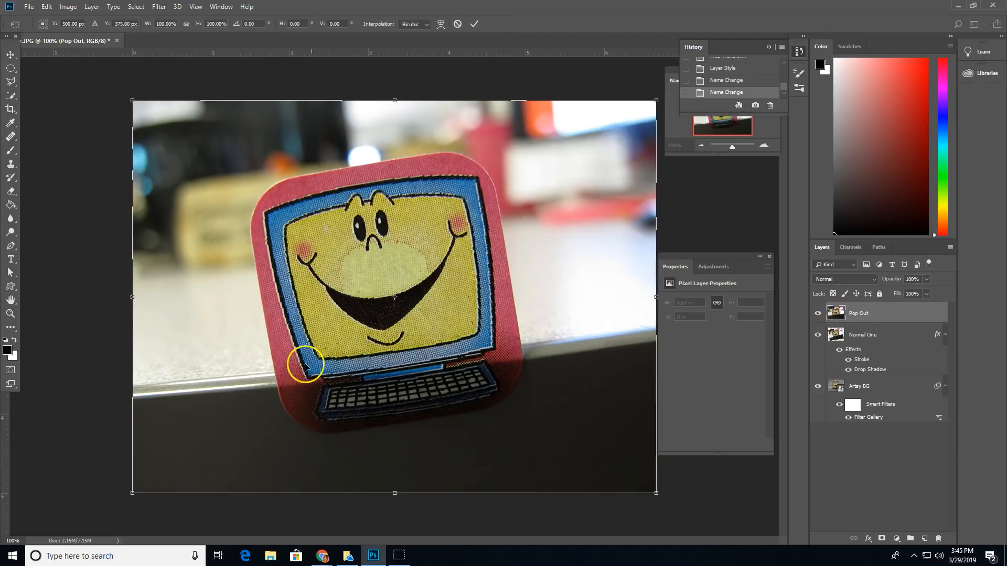
left_click_drag(133, 100, 390, 294)
left_click_drag(471, 365, 444, 348)
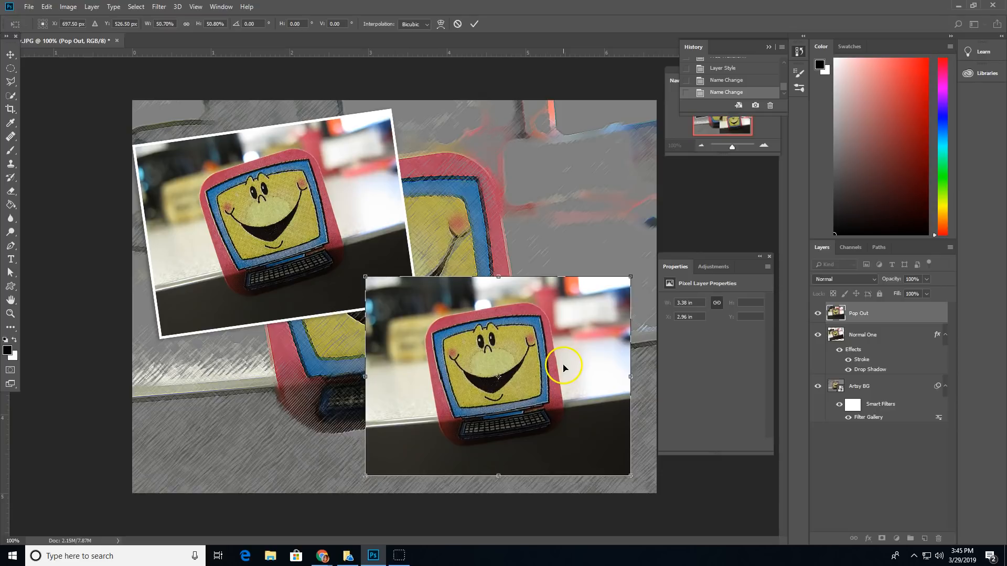
double_click(546, 365)
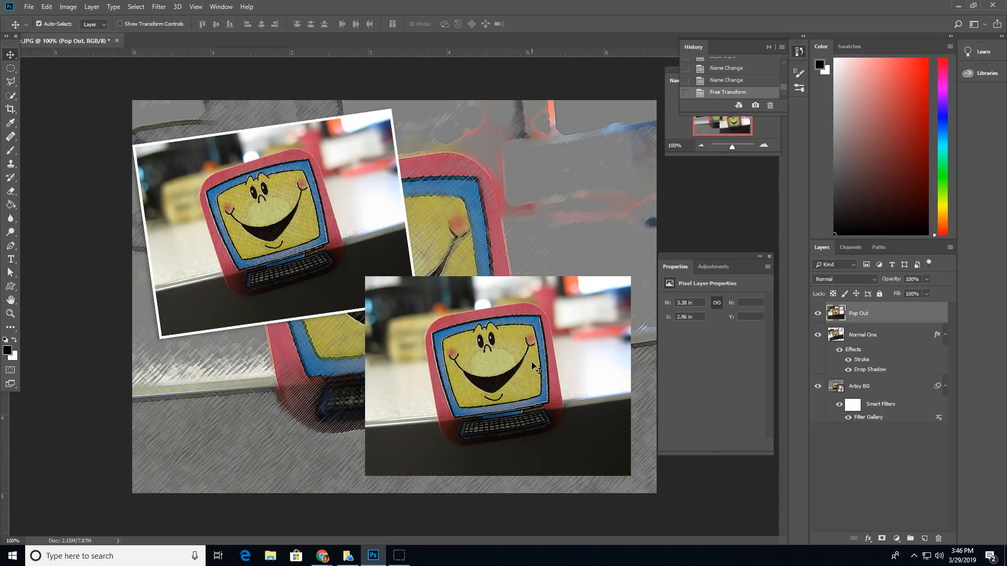
- Paint a Quick Selection over the smiley computer, undoing the spill onto the desk
left_click(10, 96)
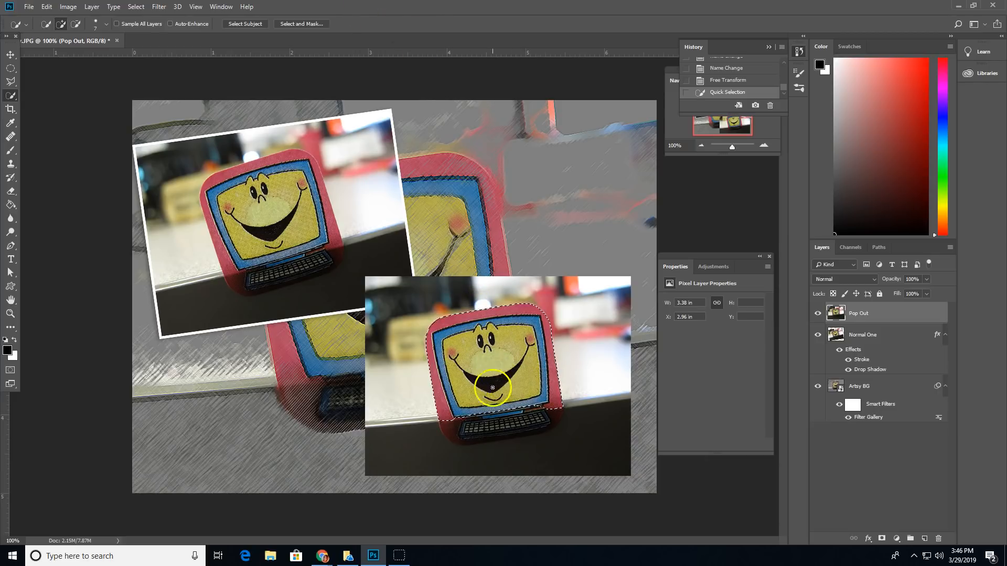
left_click_drag(521, 413, 514, 426)
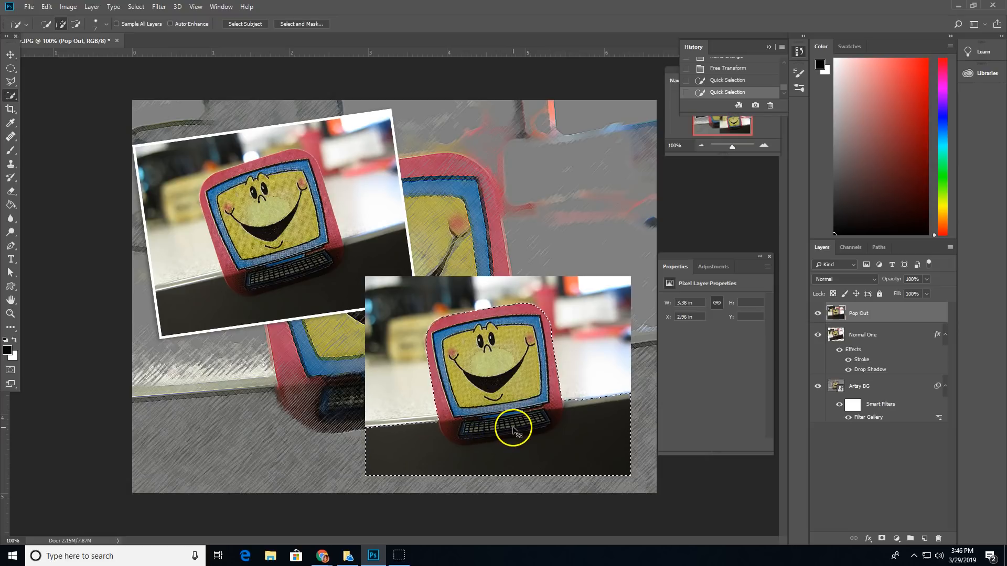
key("ctrl+z")
left_click(534, 411)
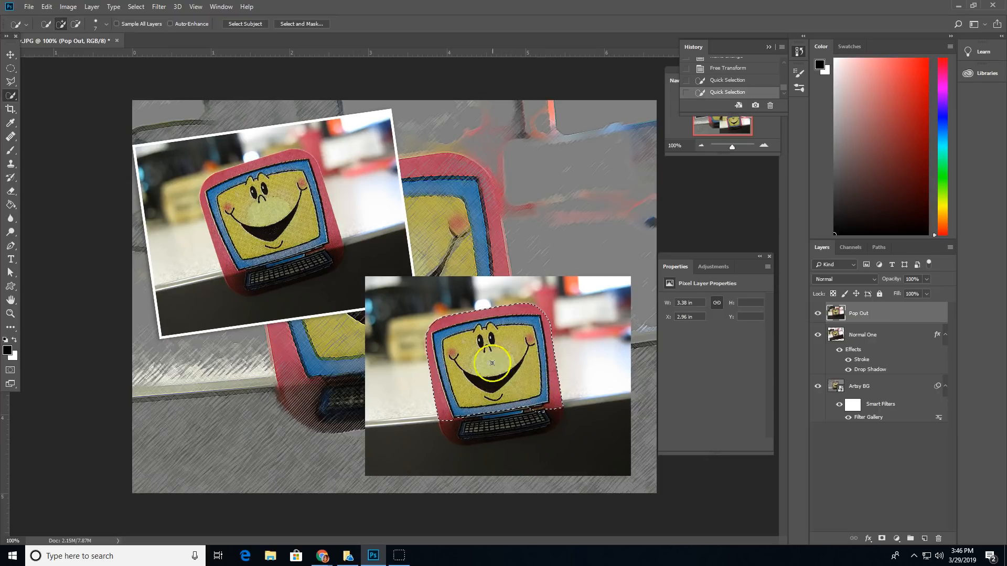
- Output the refined selection to a new layer with layer mask via Select and Mask
left_click(300, 24)
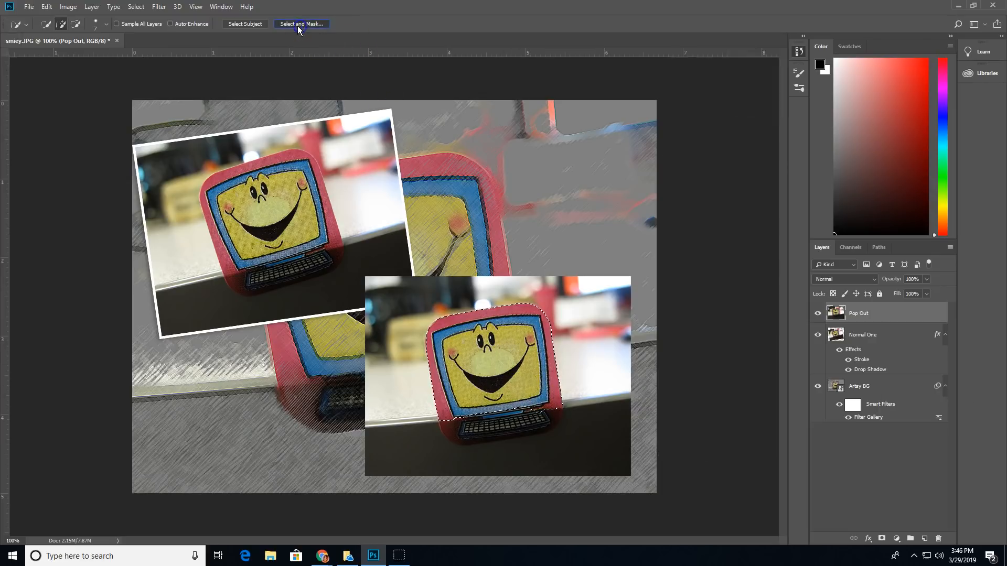
left_click(933, 493)
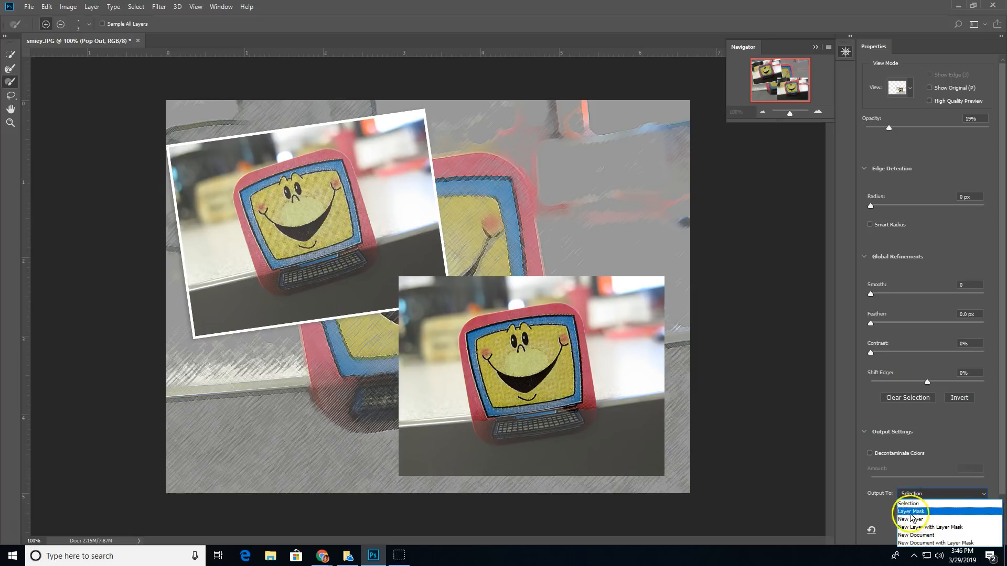
left_click(924, 527)
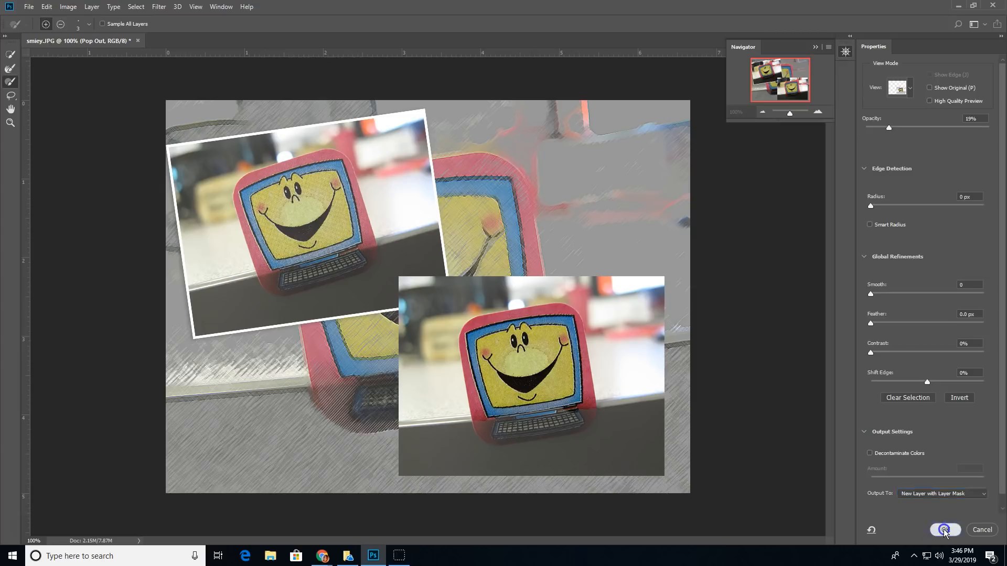
left_click(946, 531)
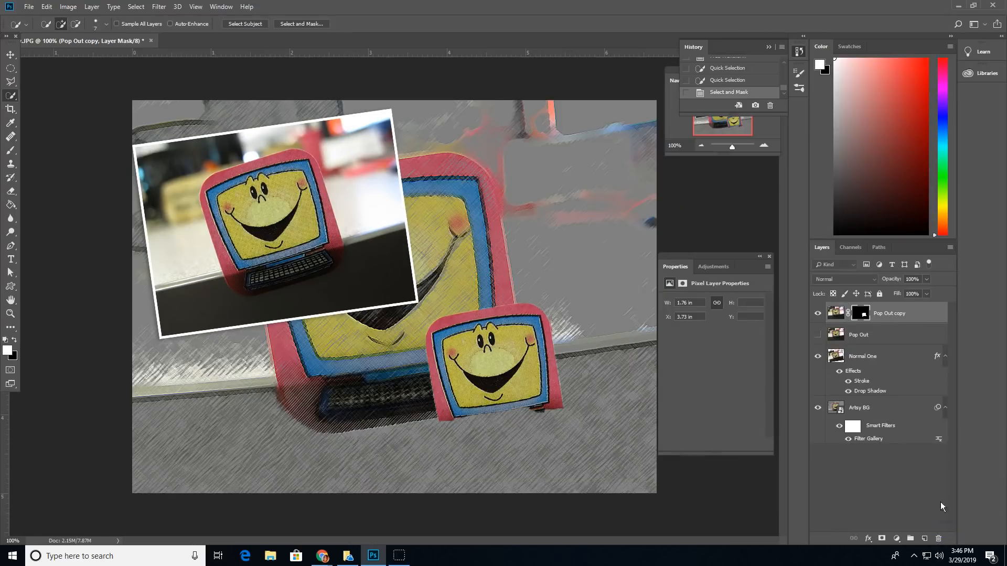
- Name the new layer 'Pop Out chunk', hide it, and select Pop Out
double_click(888, 315)
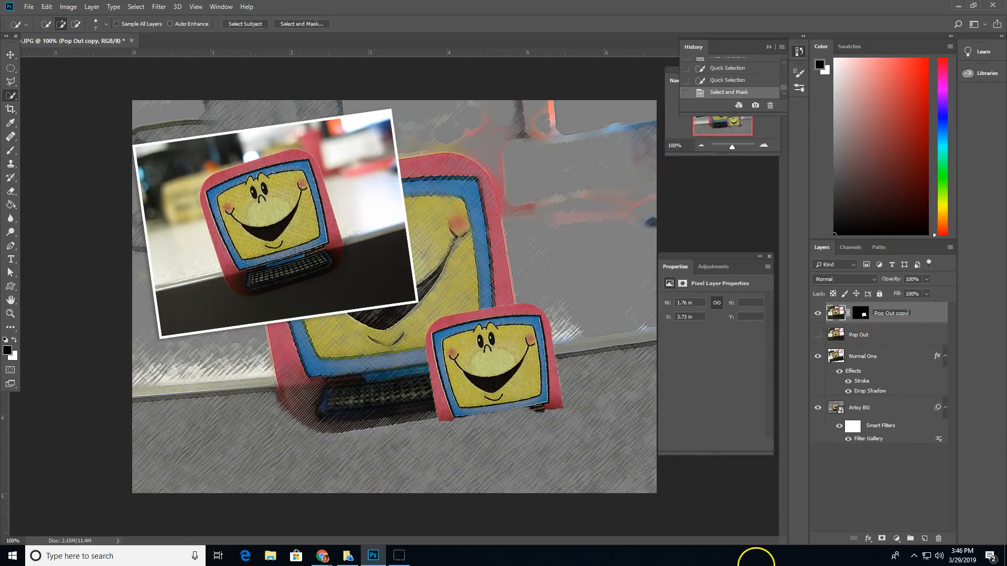
key("Return")
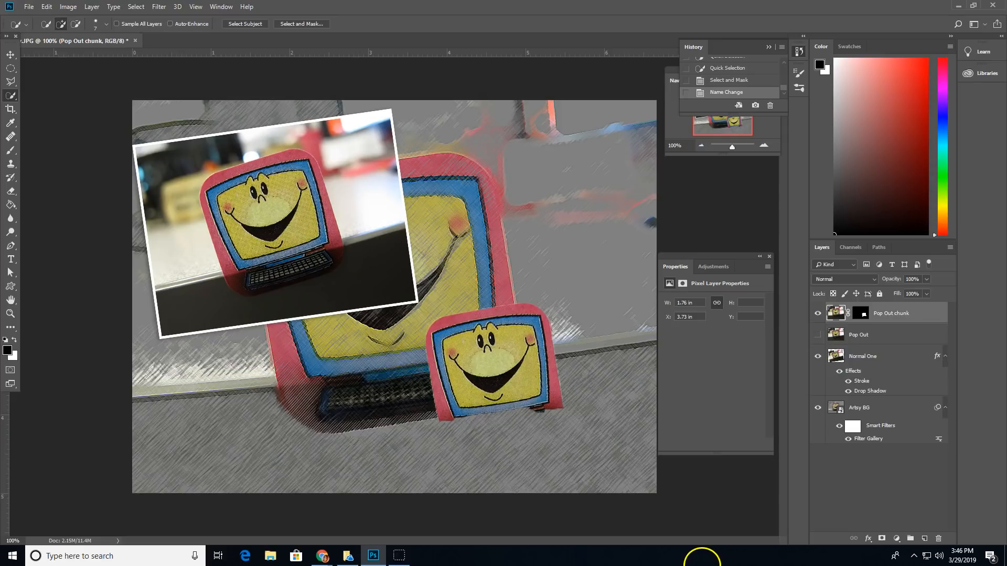
left_click(818, 315)
left_click(862, 338)
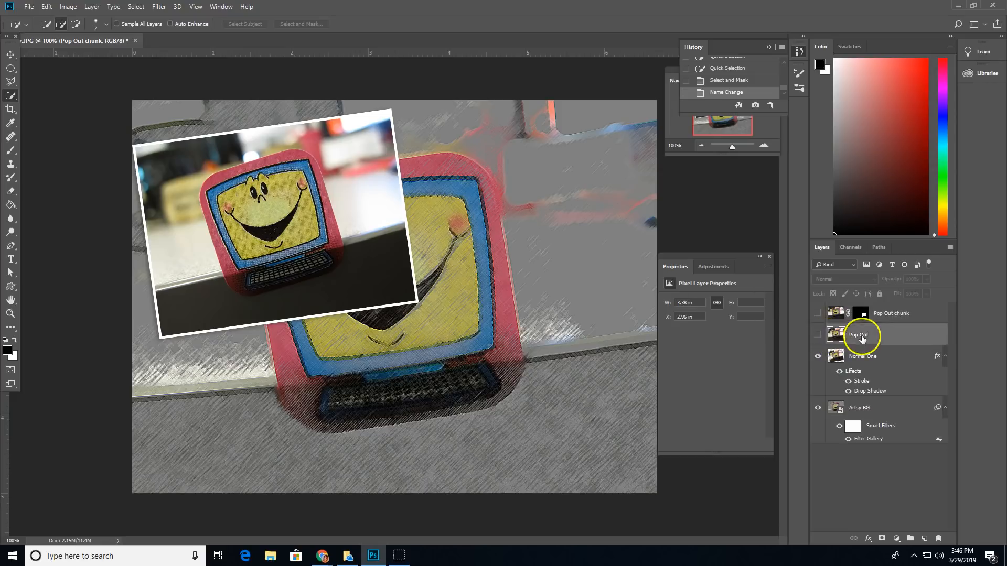
- Mask the Pop Out photo to a rectangle around the smiley and show Pop Out chunk
left_click(818, 336)
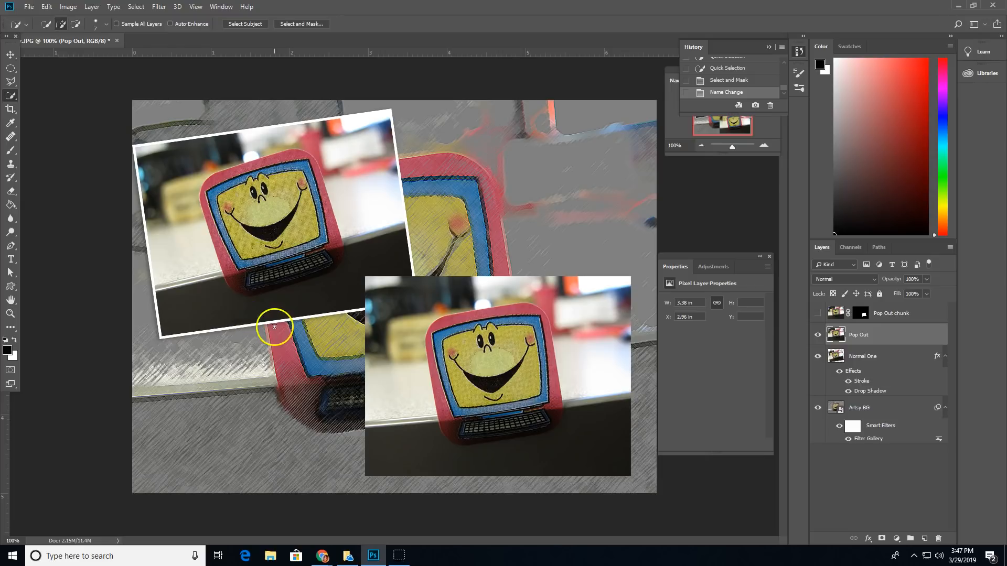
left_click(11, 70)
left_click(44, 69)
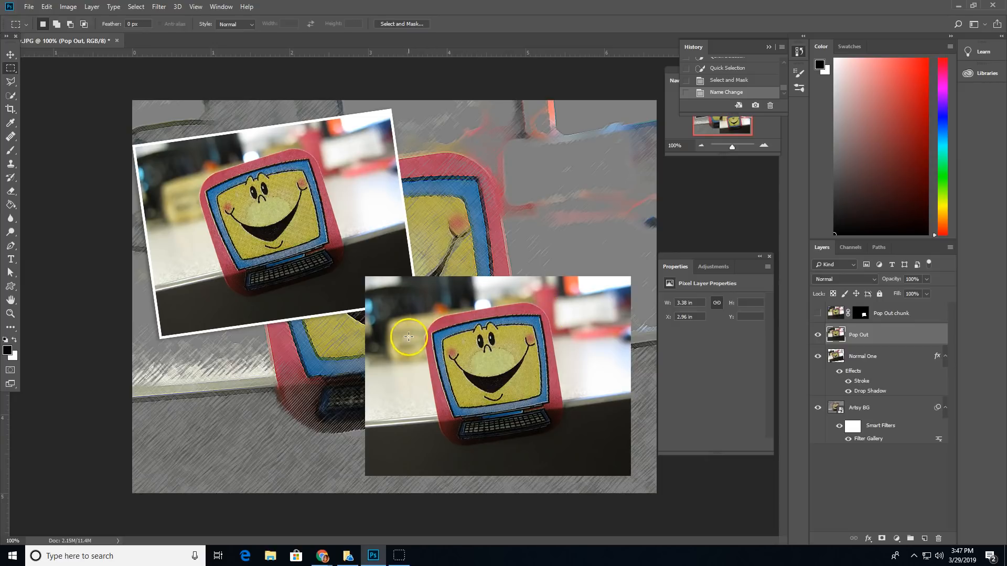
left_click_drag(395, 333, 601, 472)
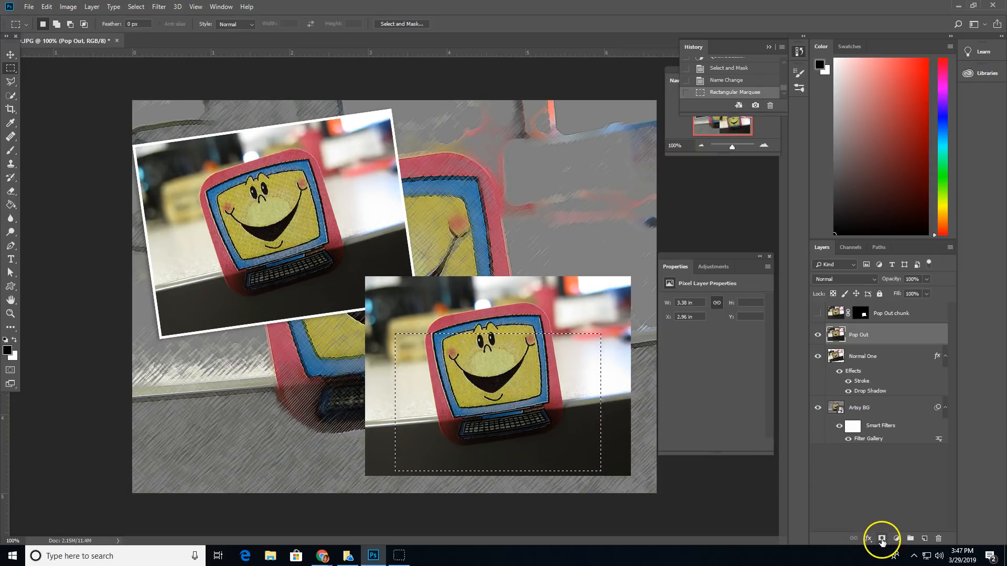
left_click(883, 539)
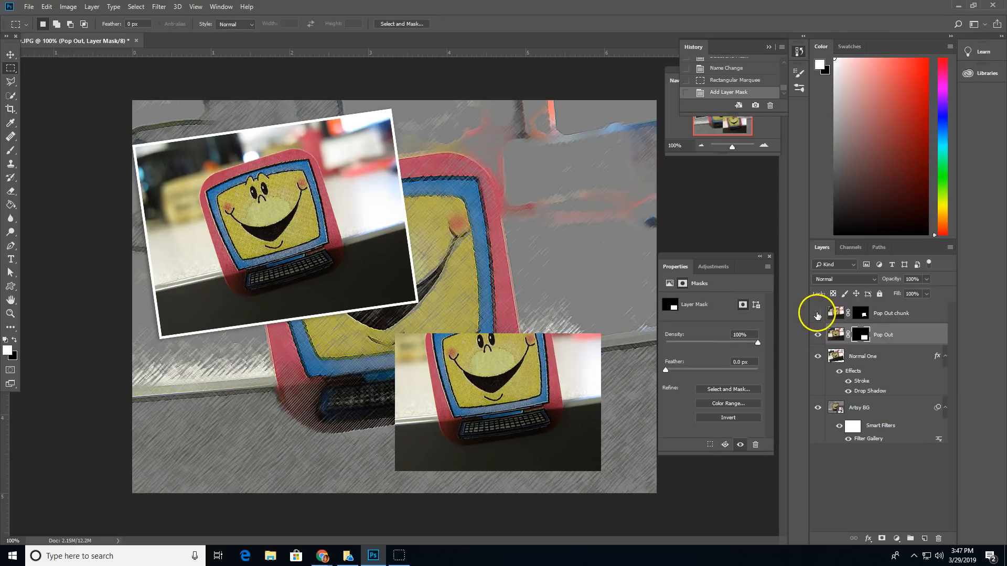
left_click(818, 314)
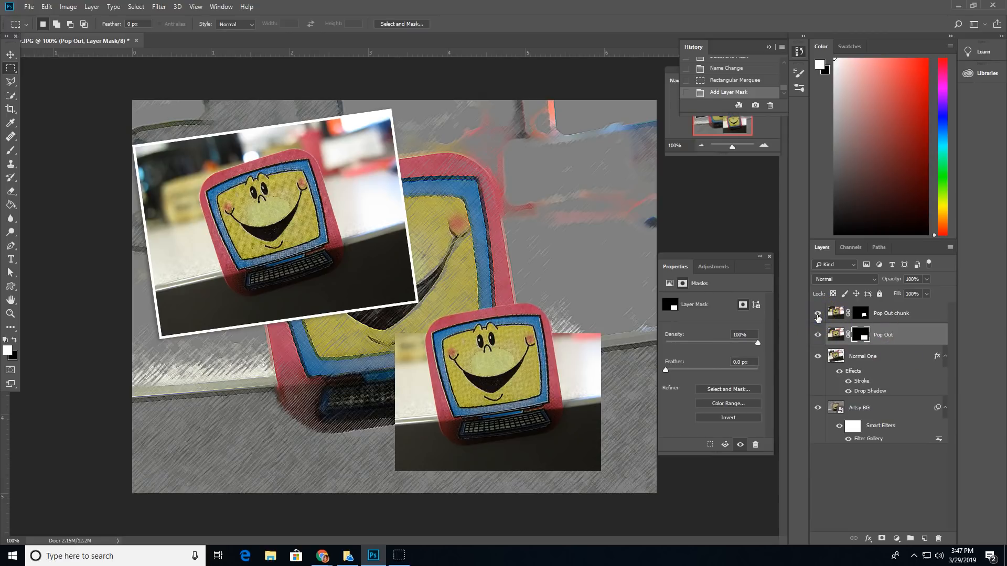
- Copy Normal One's white Stroke and Drop Shadow layer style and paste it onto the Pop Out layer
left_click(818, 314)
left_click(817, 315)
left_click(874, 391)
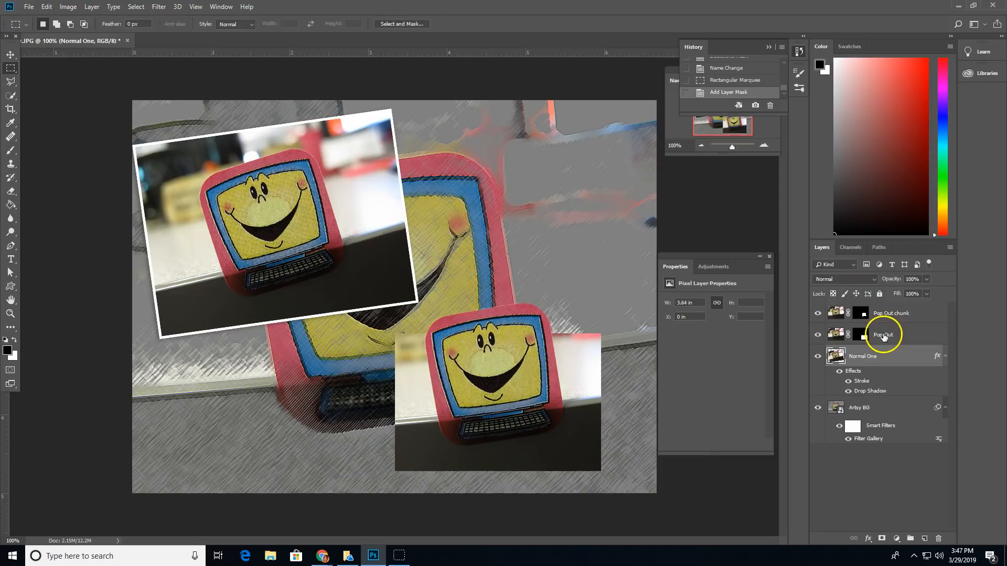
left_click(883, 336)
left_click(888, 359)
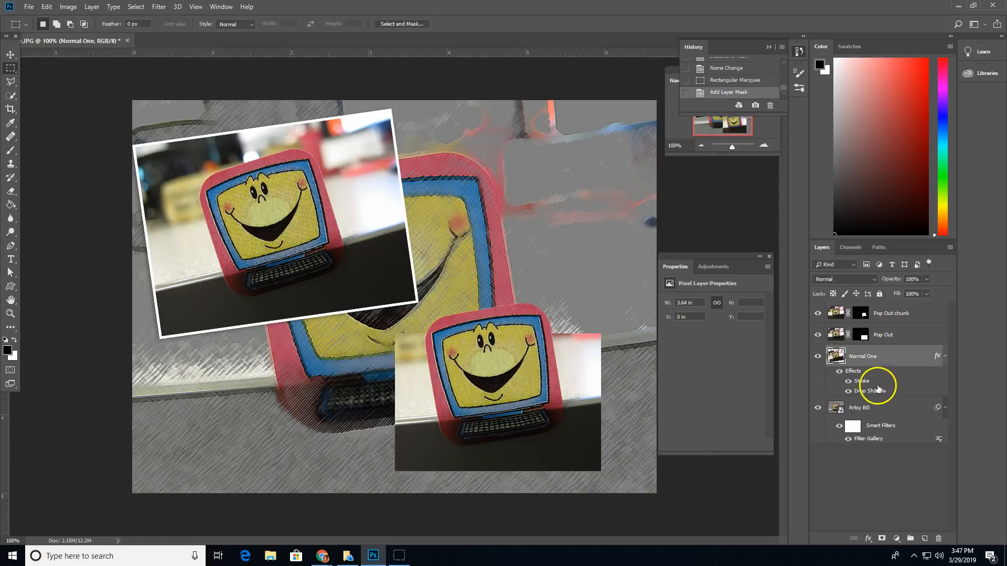
right_click(869, 393)
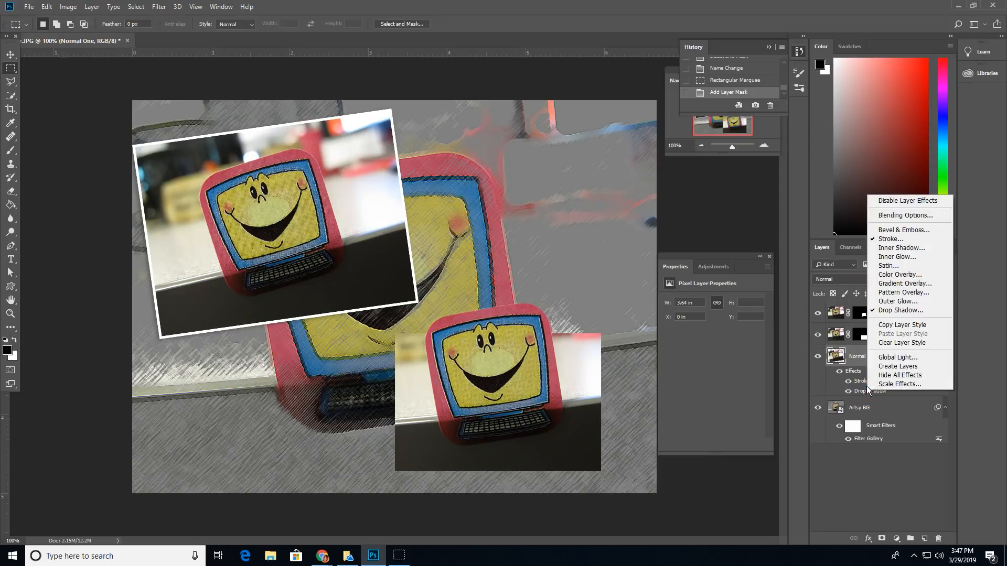
left_click(891, 326)
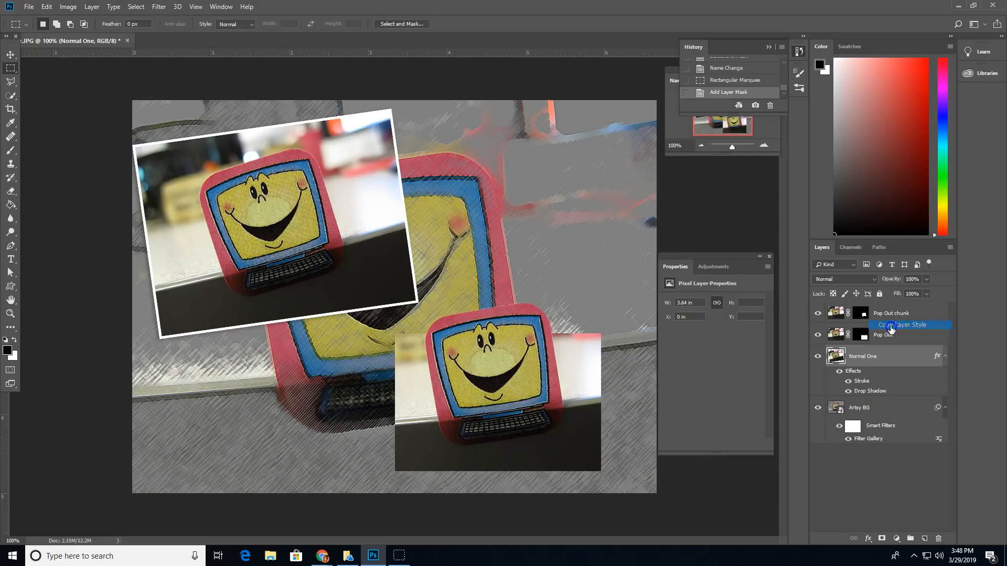
left_click(906, 335)
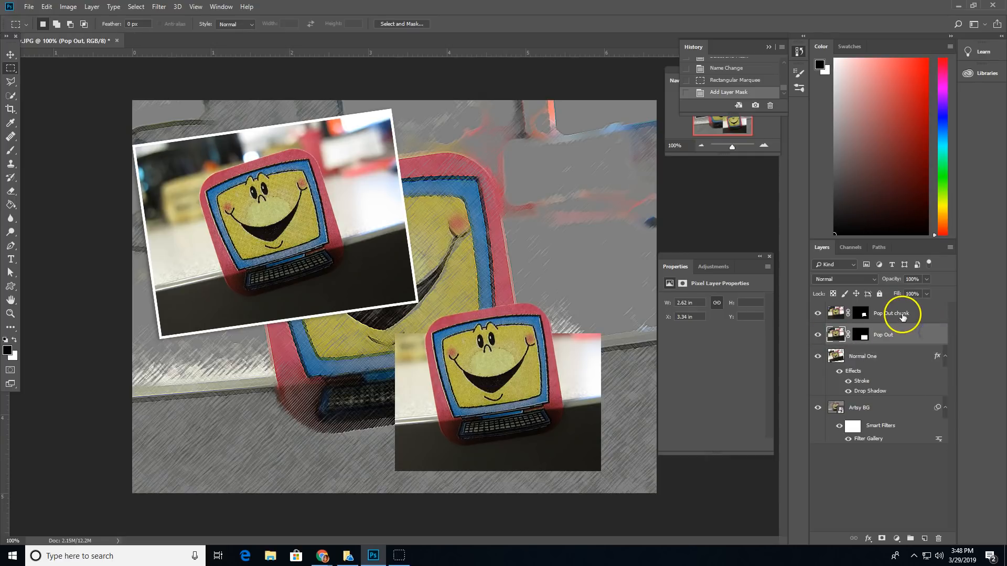
right_click(918, 337)
left_click(828, 350)
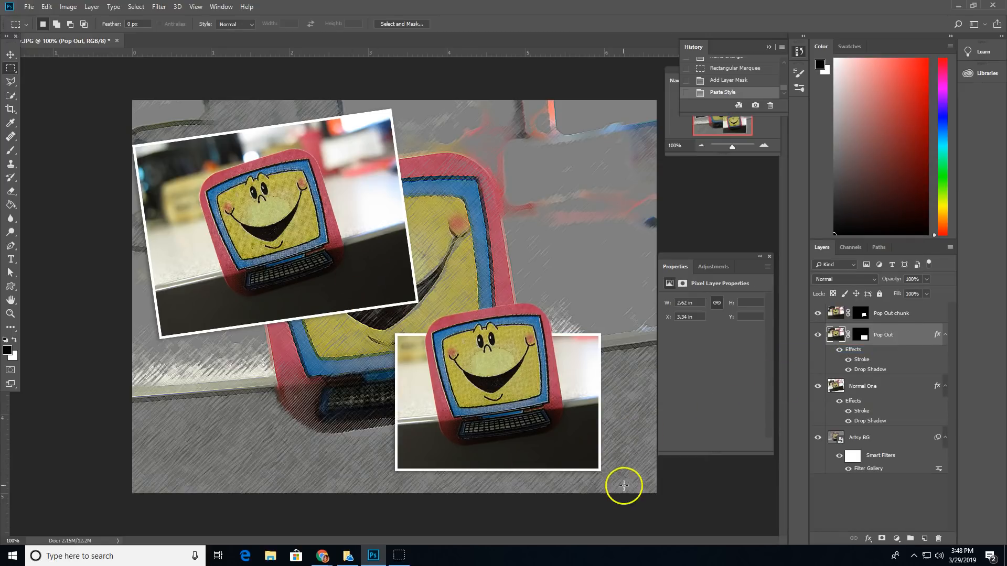
left_click(856, 506)
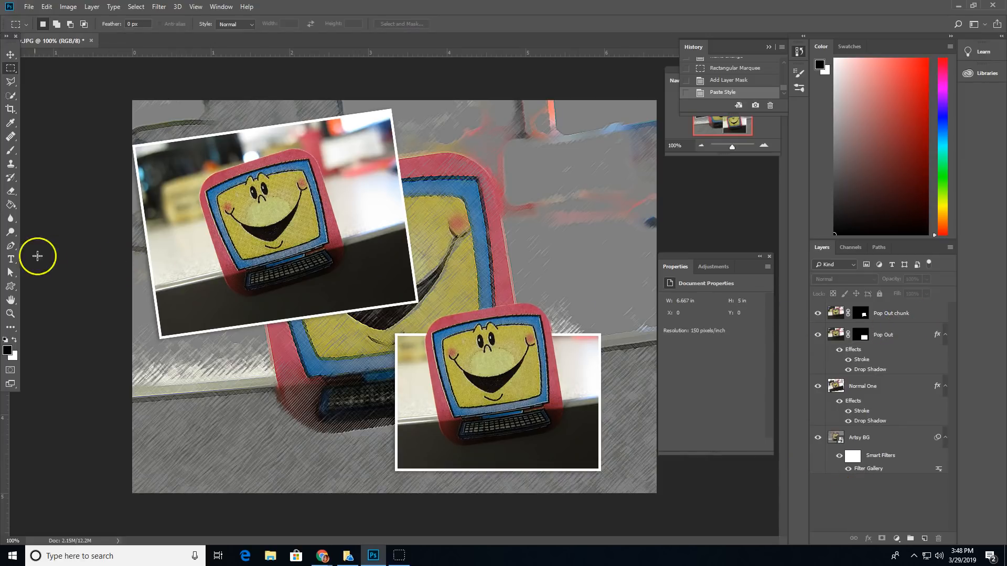
- Draw the laurel-wreath T custom shape at the top right as Shape 1, then nudge it slightly left
left_click(11, 288)
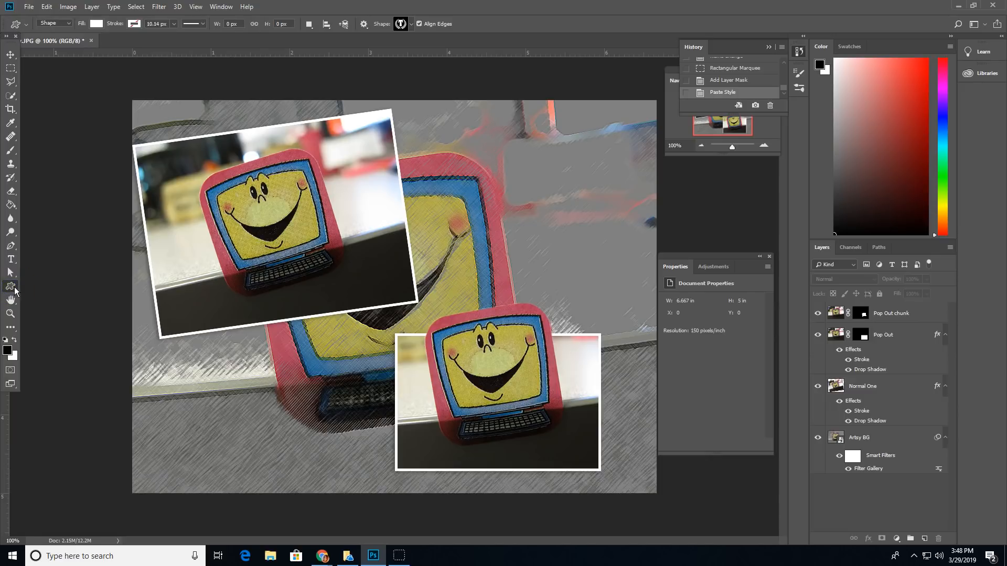
right_click(15, 288)
left_click(63, 336)
left_click(412, 24)
left_click(414, 26)
left_click_drag(525, 117, 661, 229)
left_click(10, 54)
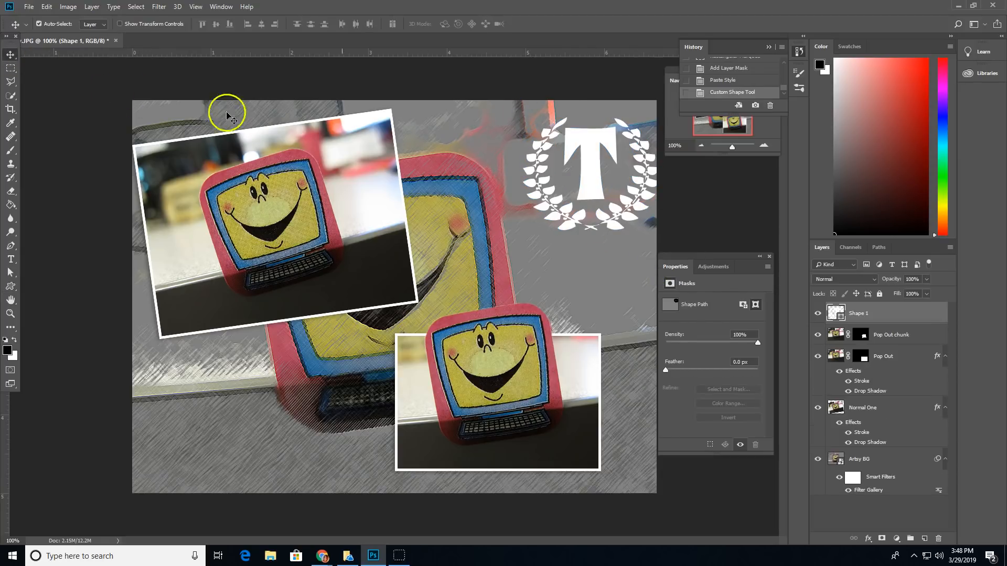
mouse_move(585, 146)
left_mouse_down()
mouse_move(552, 145)
mouse_move(565, 146)
left_mouse_up()
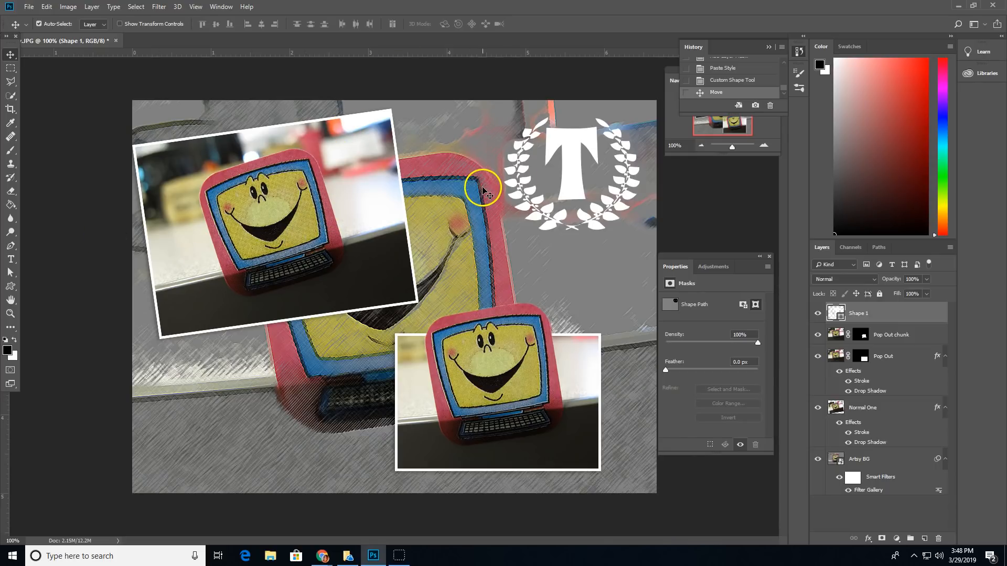
left_click(26, 7)
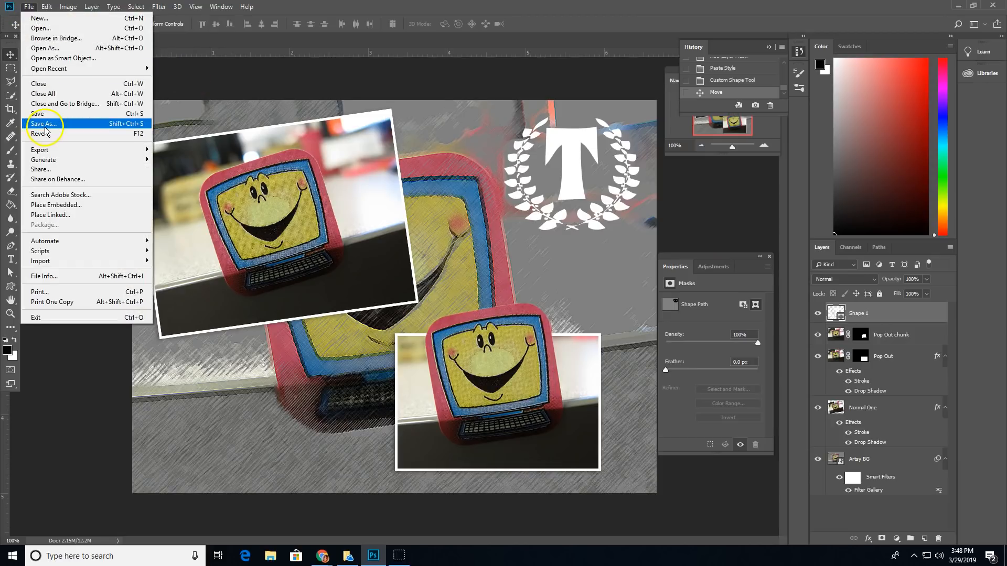
mouse_move(138, 150)
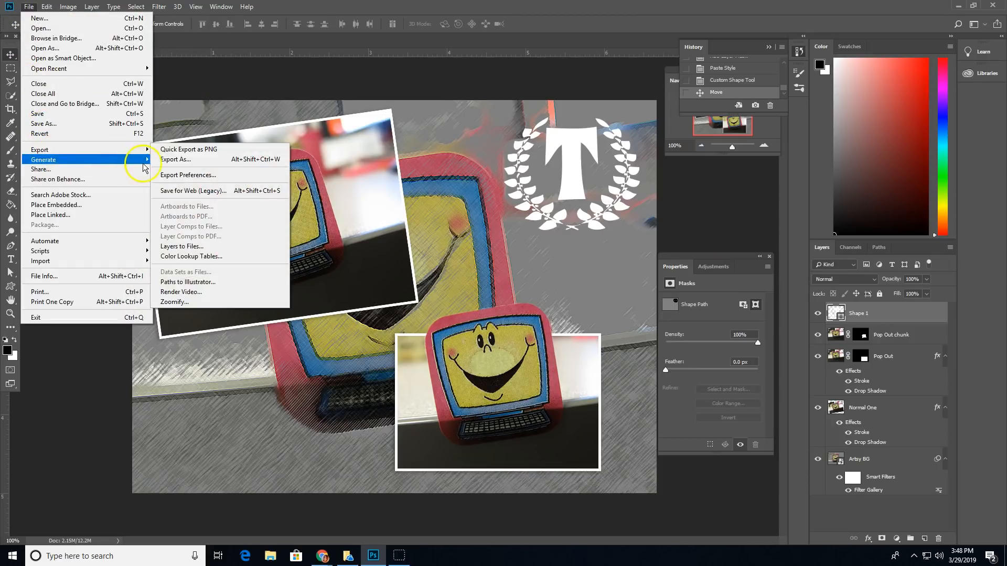
left_click(270, 105)
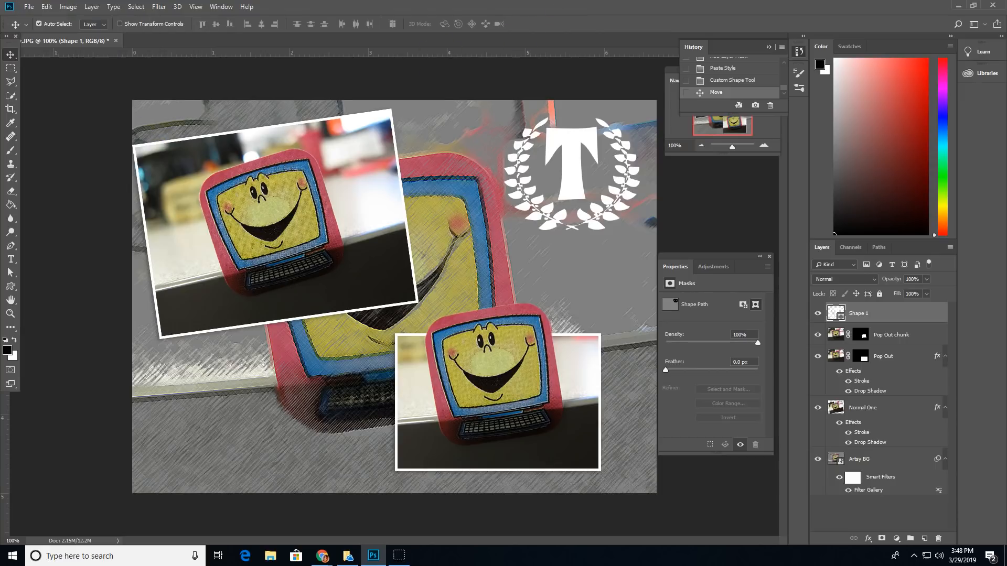